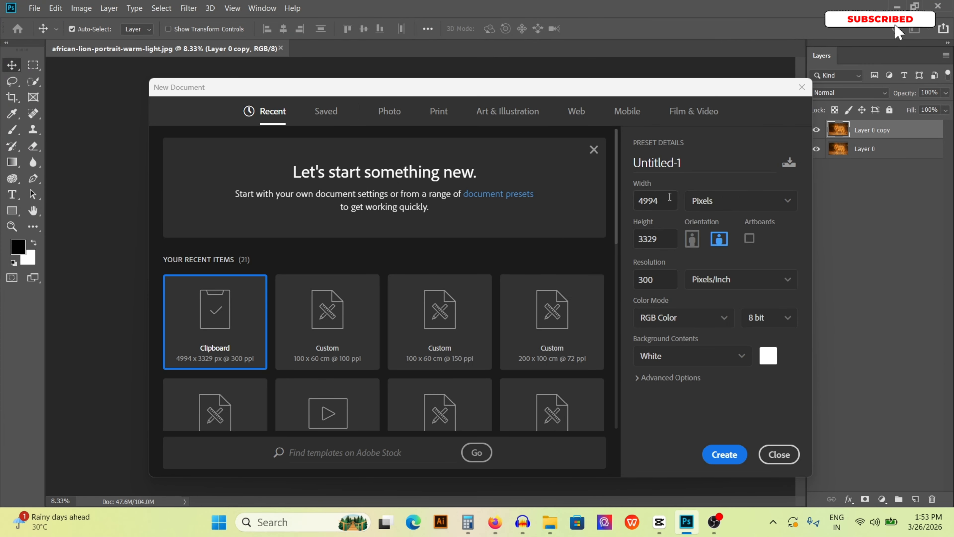
Create a new document 120 cm wide and 70 cm high at 100 pixels/inch.
click(740, 201)
click(714, 260)
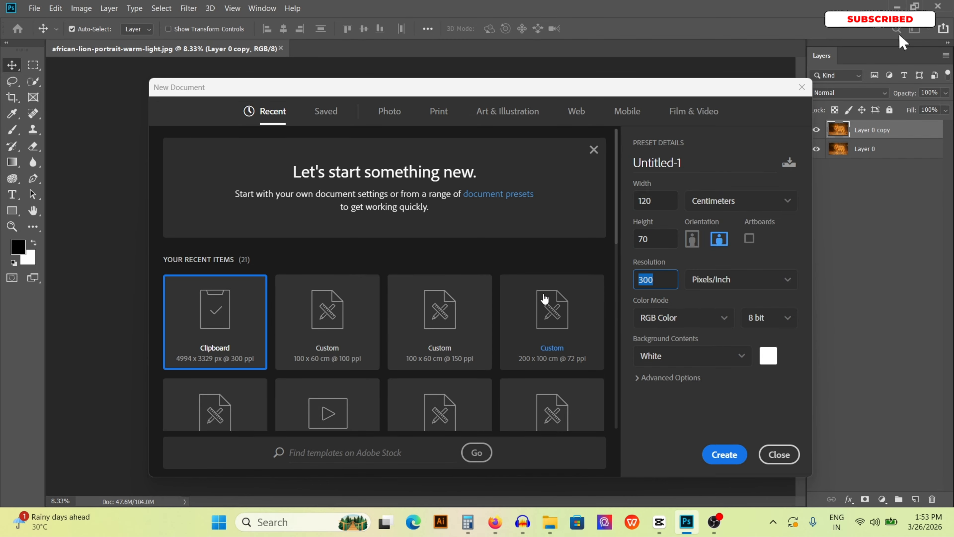
text(100)
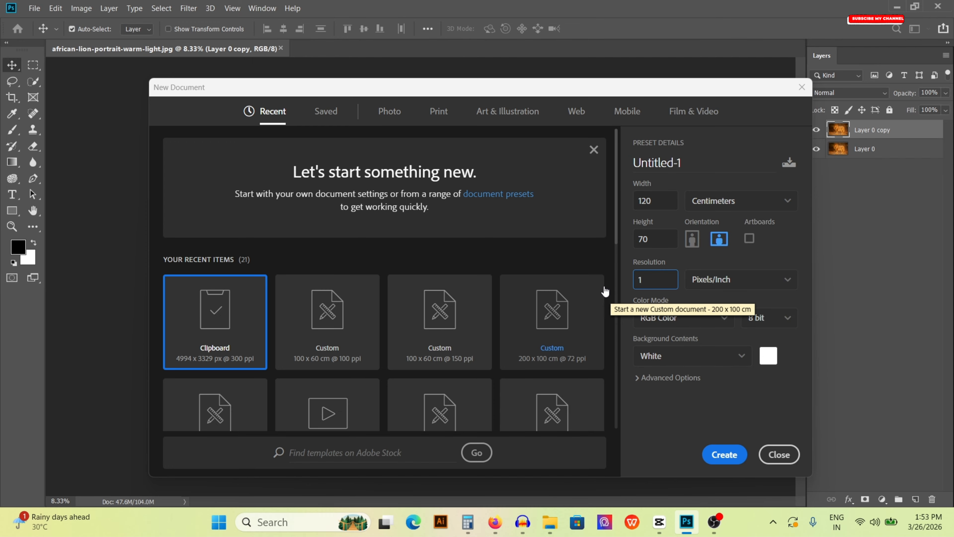
click(725, 454)
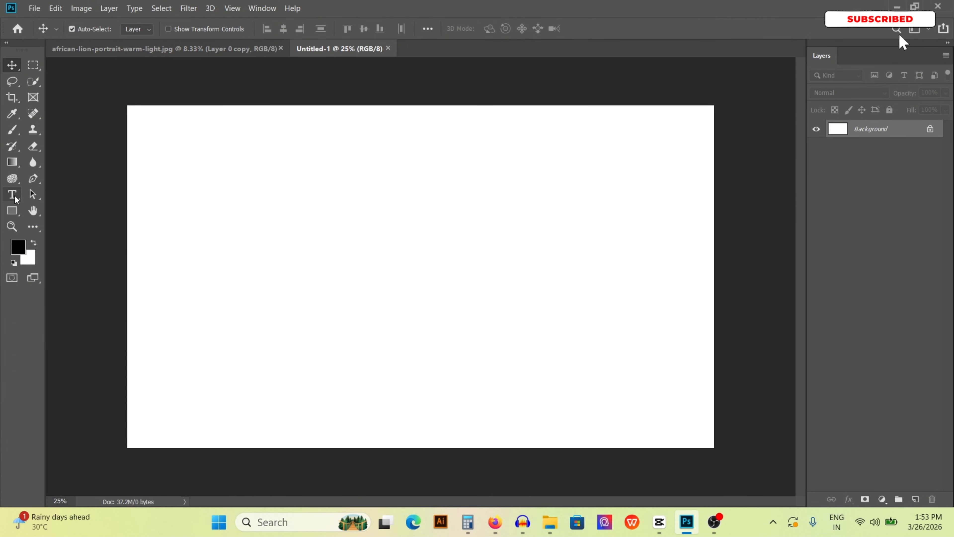
Add the text "LION" in Eras Bold ITC and move it towards the middle of the canvas.
click(14, 197)
click(355, 247)
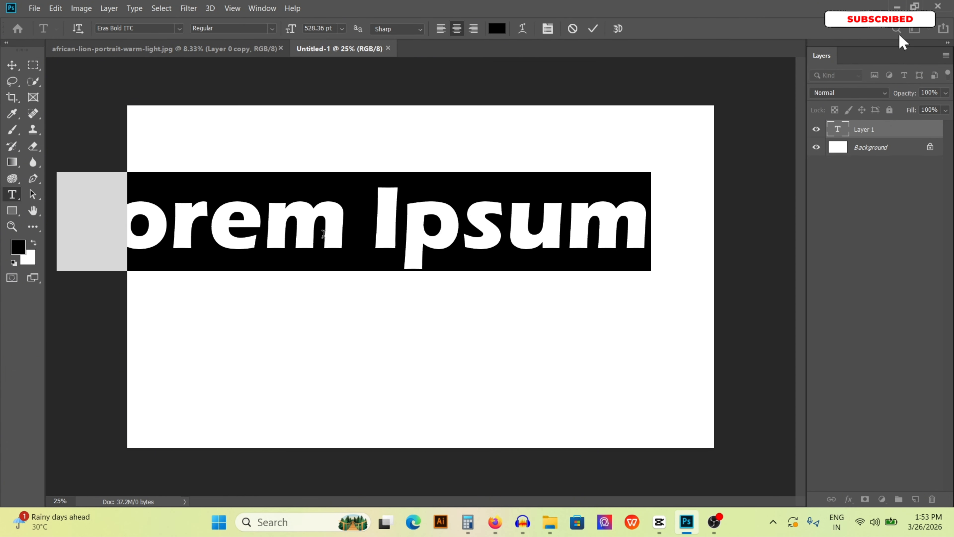
text(I)
key(BackSpace)
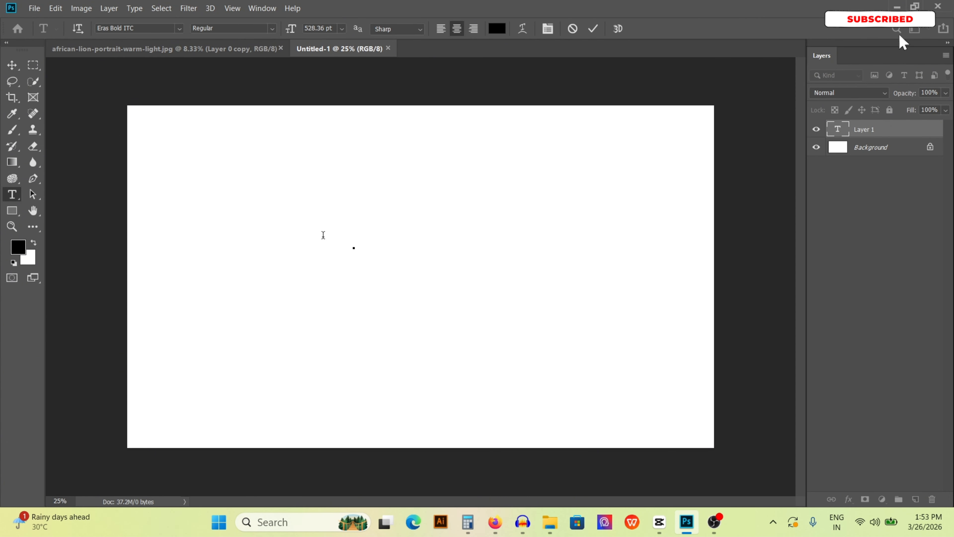
text(LION)
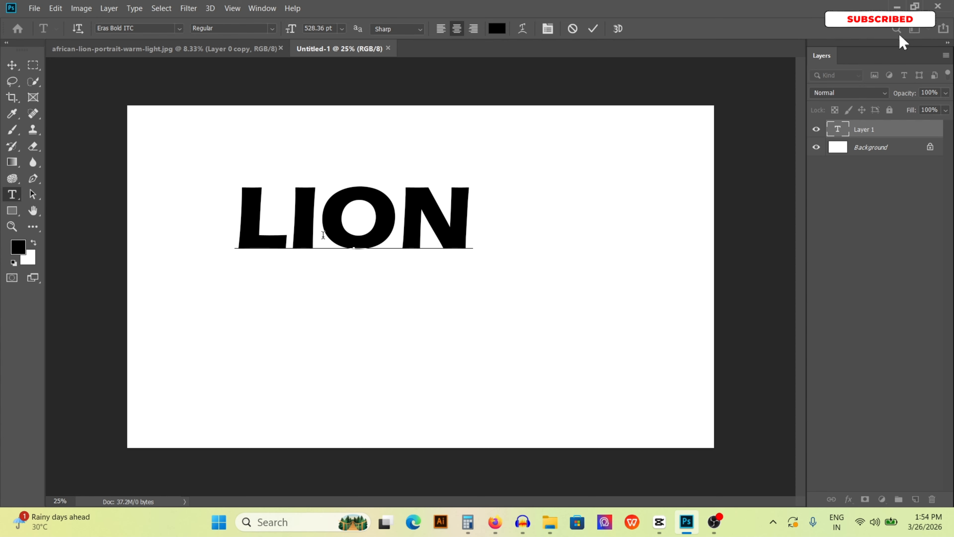
click(12, 65)
drag(290, 237, 305, 319)
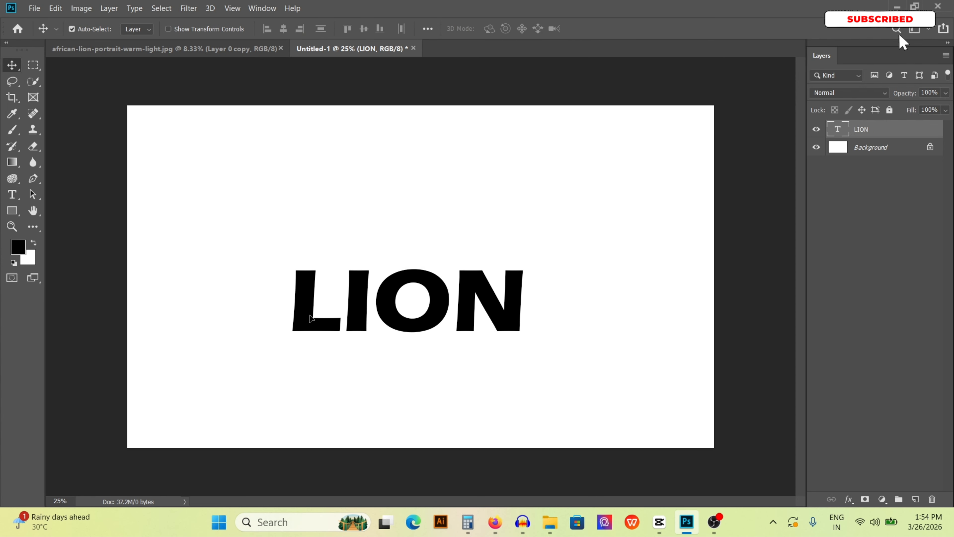
Enlarge the LION text to about 170%, stretch it taller in the upper middle of the canvas, and duplicate its layer.
key(ctrl+t)
drag(535, 251, 618, 218)
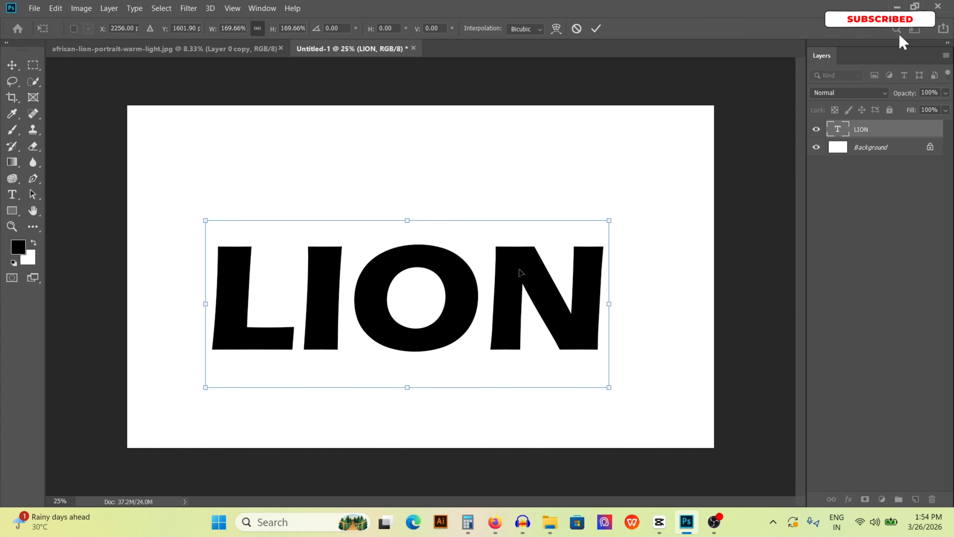
drag(464, 291, 494, 237)
drag(442, 165, 444, 135)
drag(456, 195, 453, 198)
key(Return)
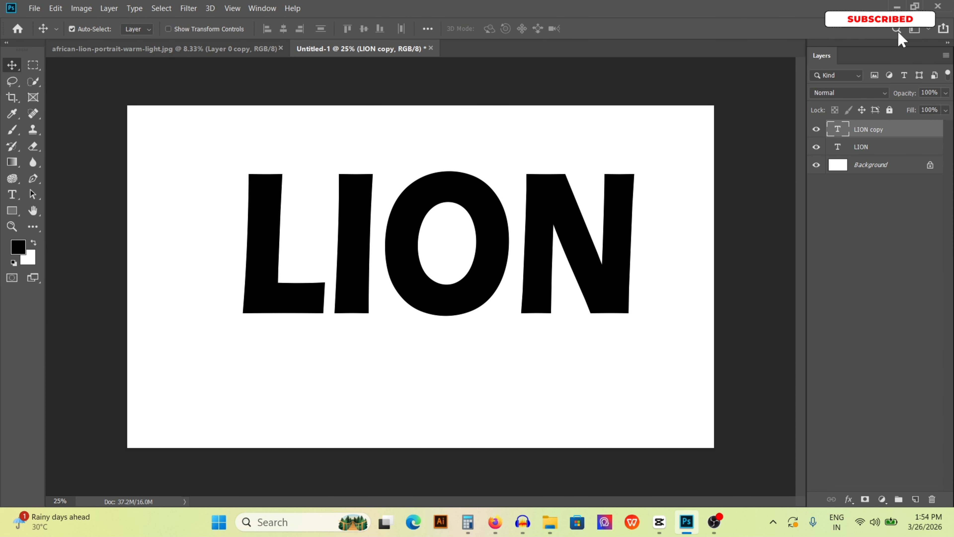
Put the lower, original LION text layer in its own group and select that layer inside it.
click(889, 154)
key(ctrl+g)
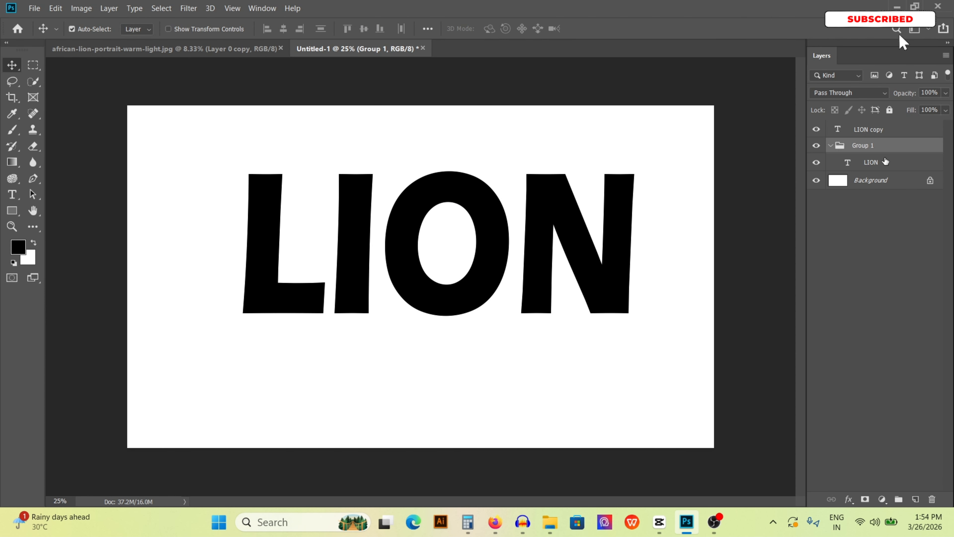
click(886, 165)
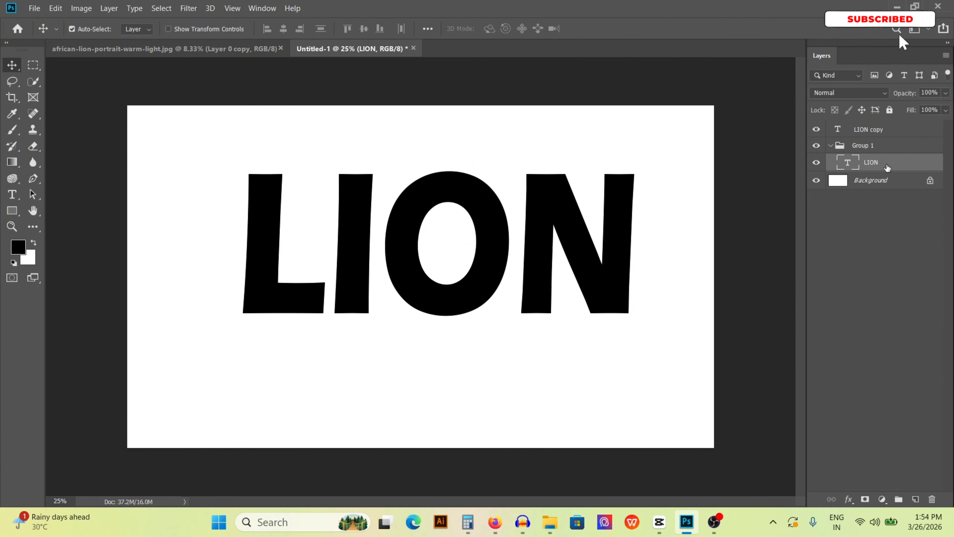
Apply a red ff0000 Color Overlay to the LION copy layer.
double_click(891, 131)
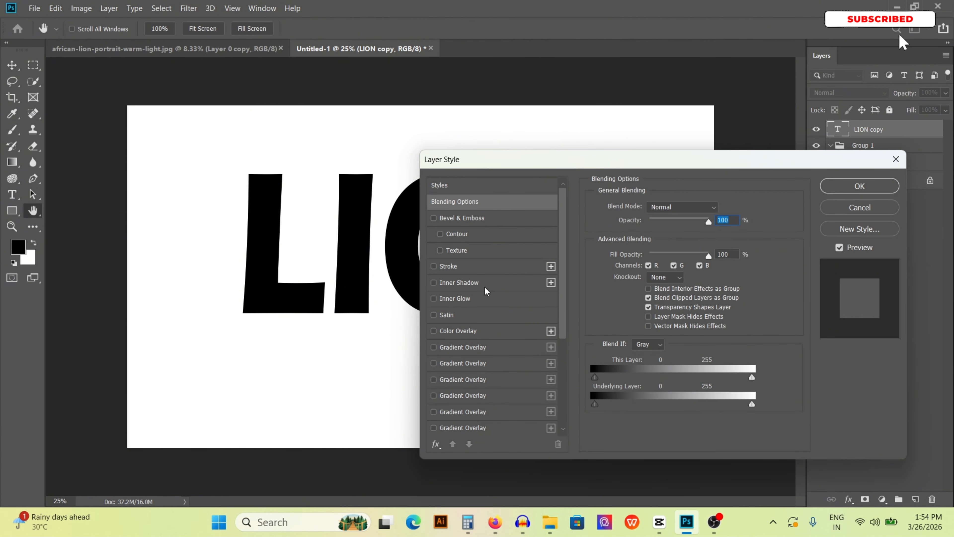
click(466, 333)
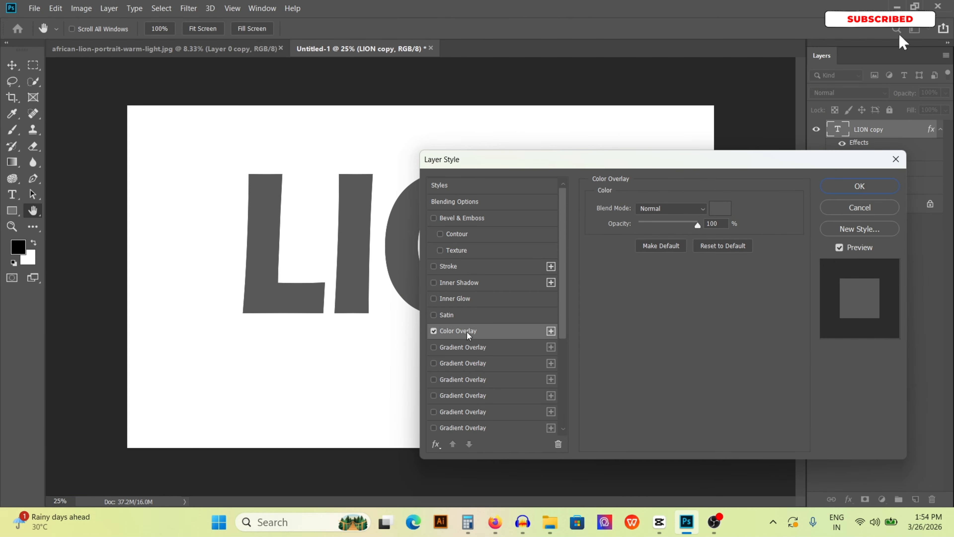
click(719, 208)
text(ff0000)
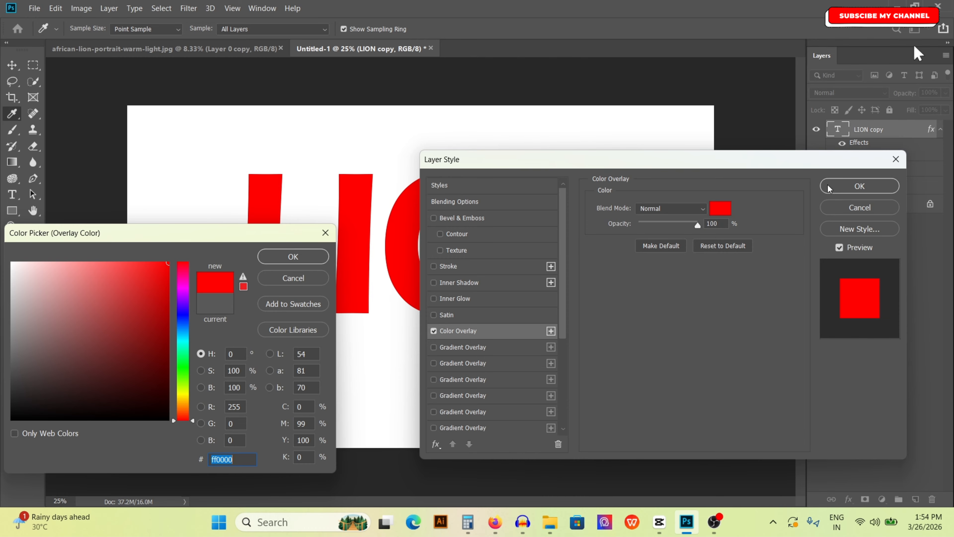
click(293, 258)
click(860, 186)
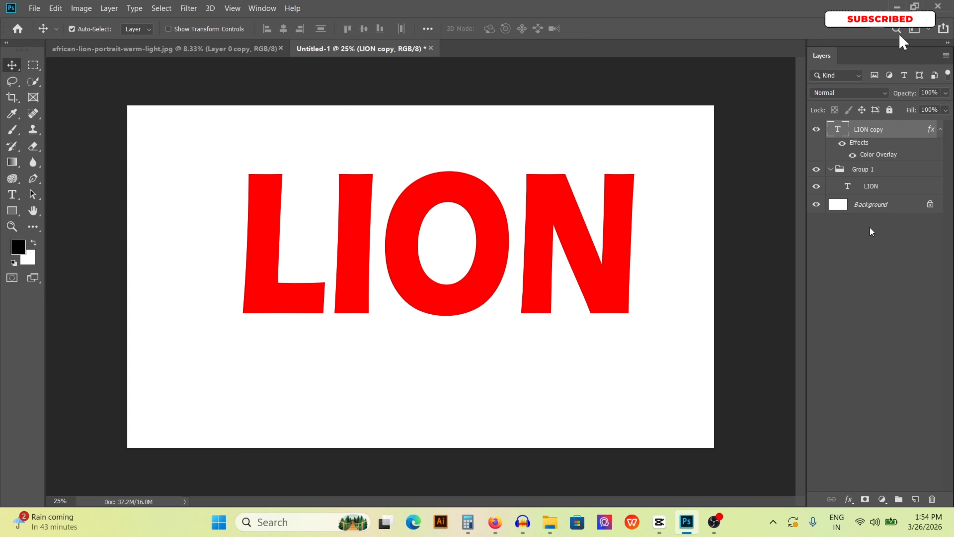
Apply a dark grey Color Overlay to the LION text layer inside Group 1.
click(901, 190)
double_click(913, 189)
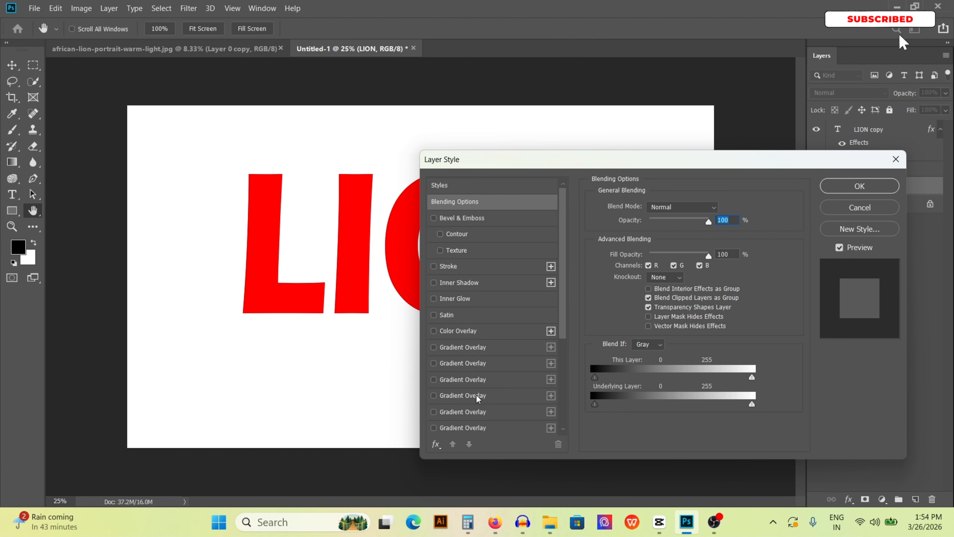
click(492, 332)
click(720, 208)
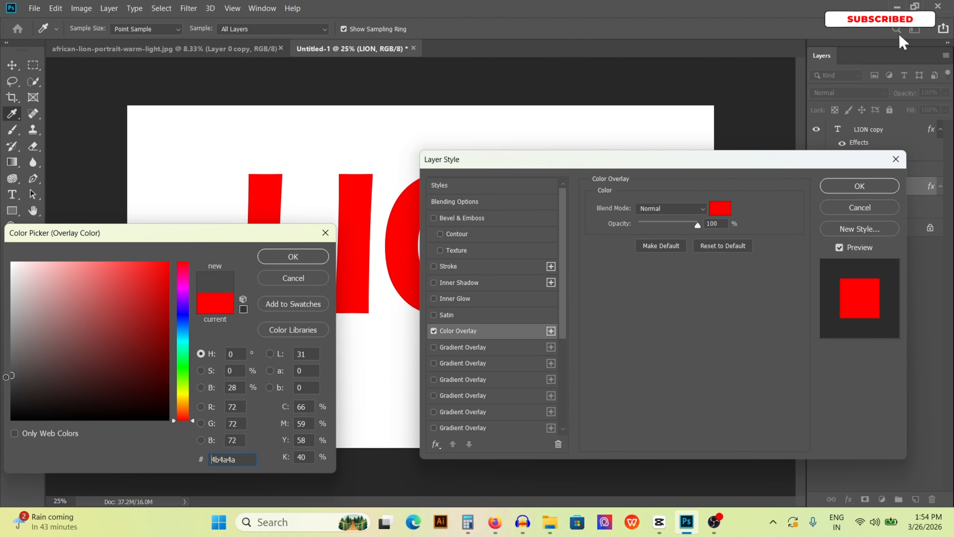
click(11, 384)
click(293, 256)
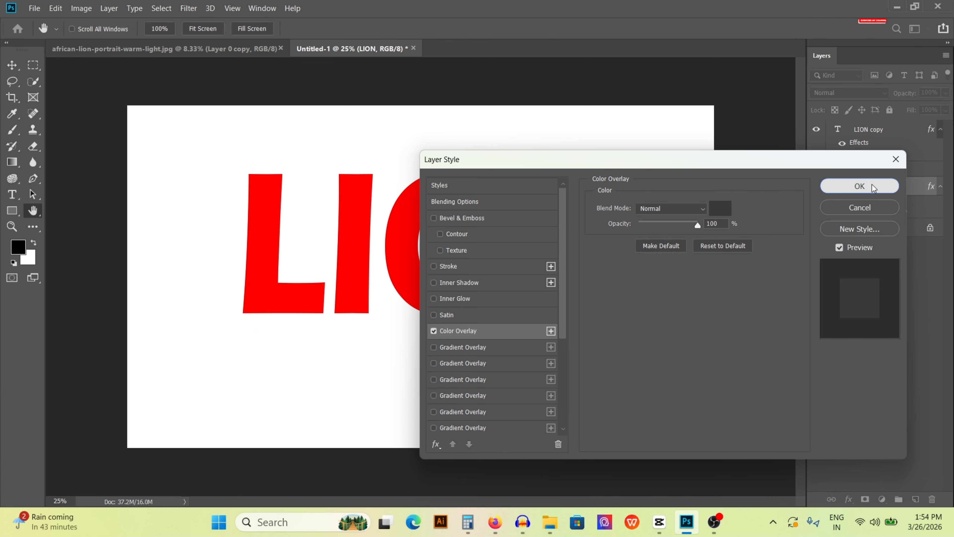
click(864, 185)
Build a dark 3D side on the letters by repeatedly duplicating the grouped LION layer with small rightward shifts.
key(ctrl+alt)
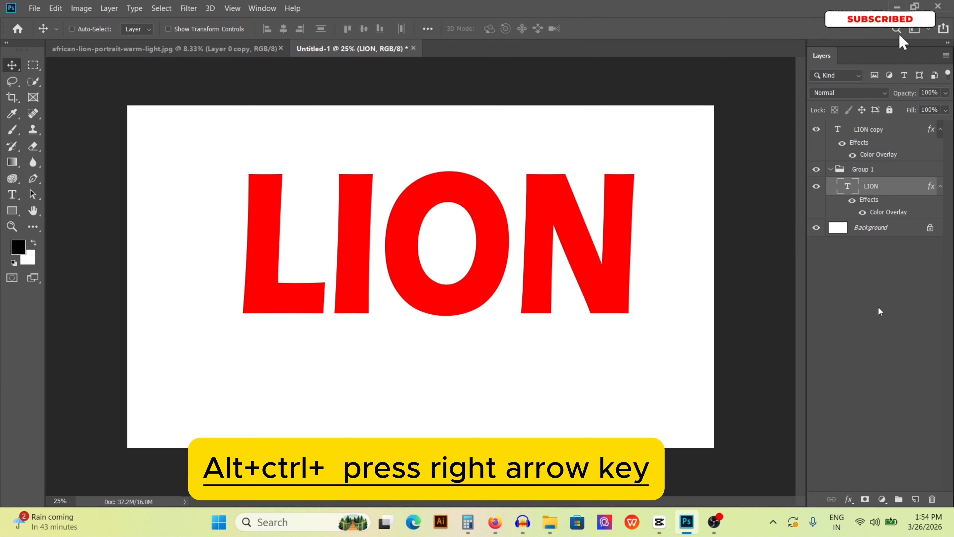
key(ctrl+alt+Right)
key(ctrl+alt+Right)
key(ctrl+alt+Right)
key(ctrl+alt+Right)
key(ctrl+alt+Right)
key(ctrl+alt+Right)
key(ctrl+alt+Right)
key(ctrl+alt+Right)
key(ctrl+alt+Right)
key(ctrl+alt+Right)
key(ctrl+alt+Right)
key(ctrl+alt+Right)
key(ctrl+alt+Right)
key(ctrl+alt+Right)
key(ctrl+alt+Right)
key(ctrl+alt+Right)
key(ctrl+alt+Right)
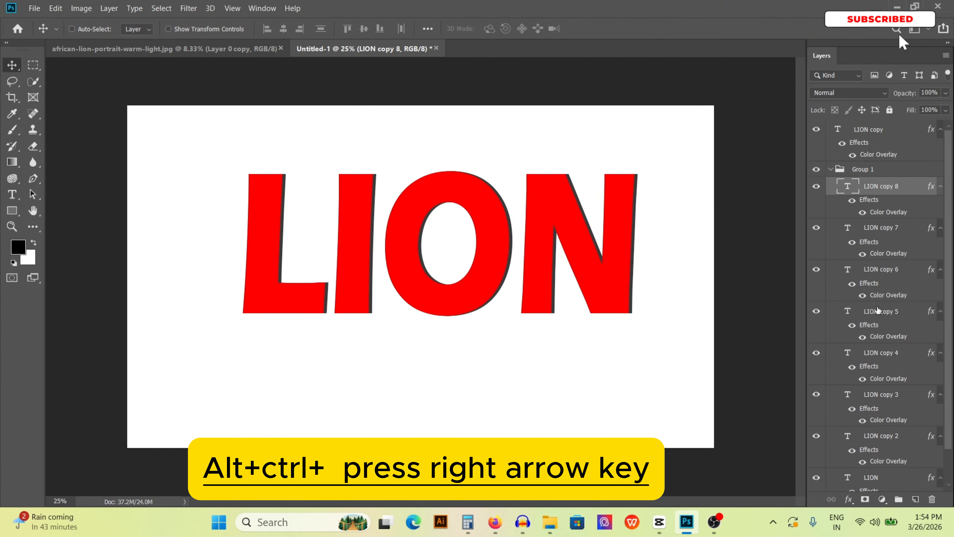
key(ctrl+alt+Right)
key(ctrl+alt+Right)
key(ctrl+alt+Right)
key(ctrl+alt+Right)
key(ctrl+alt+Right)
key(ctrl+alt+Right)
key(ctrl+alt+Right)
key(ctrl+alt+Right)
key(ctrl+alt+Right)
key(ctrl+alt+Right)
key(ctrl+alt+Right)
key(ctrl+alt+Right)
key(ctrl+alt+Right)
key(ctrl+alt+Right)
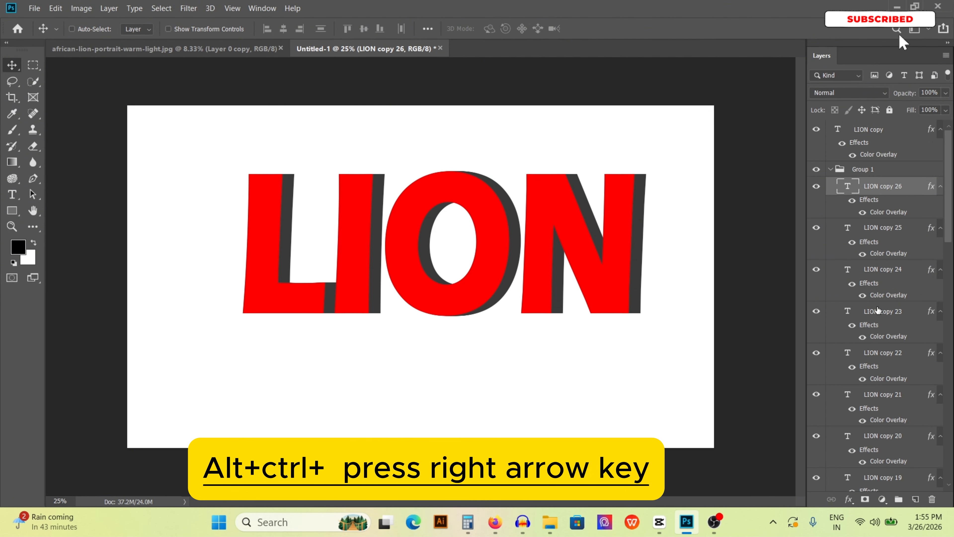
key(ctrl+alt+Right)
key(ctrl+alt+Right)
key(ctrl+alt+Right)
key(ctrl+alt+Right)
key(ctrl+alt+Right)
key(ctrl+alt+Right)
key(ctrl+alt+Right)
key(ctrl+alt+Right)
key(ctrl+alt+Right)
key(ctrl+alt+Right)
key(ctrl+alt+Right)
key(ctrl+alt+Right)
key(ctrl+alt+Right)
key(ctrl+alt+Right)
key(ctrl+alt+Right)
key(ctrl+alt+Right)
key(ctrl+alt+Right)
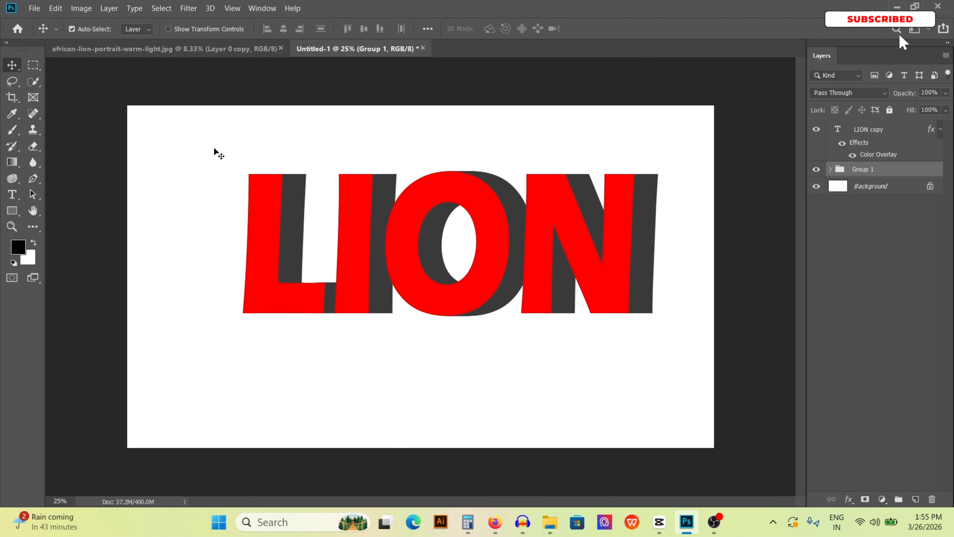
Move the red text and its grouped dark extrusion together slightly to the left on the canvas.
drag(205, 143, 536, 362)
drag(620, 289, 580, 286)
click(831, 170)
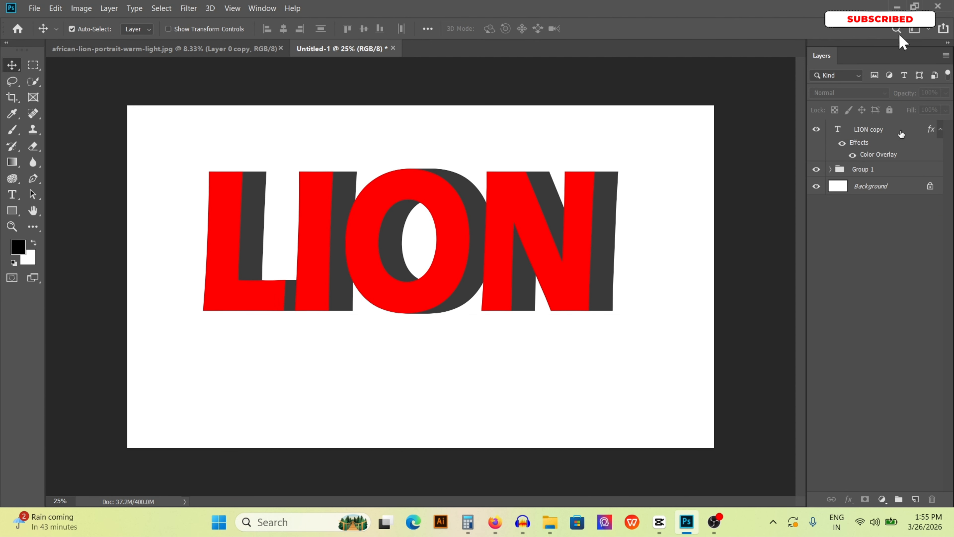
Bring the lion photo layer into Untitled-1 above the text and lower its opacity to 49%.
click(113, 49)
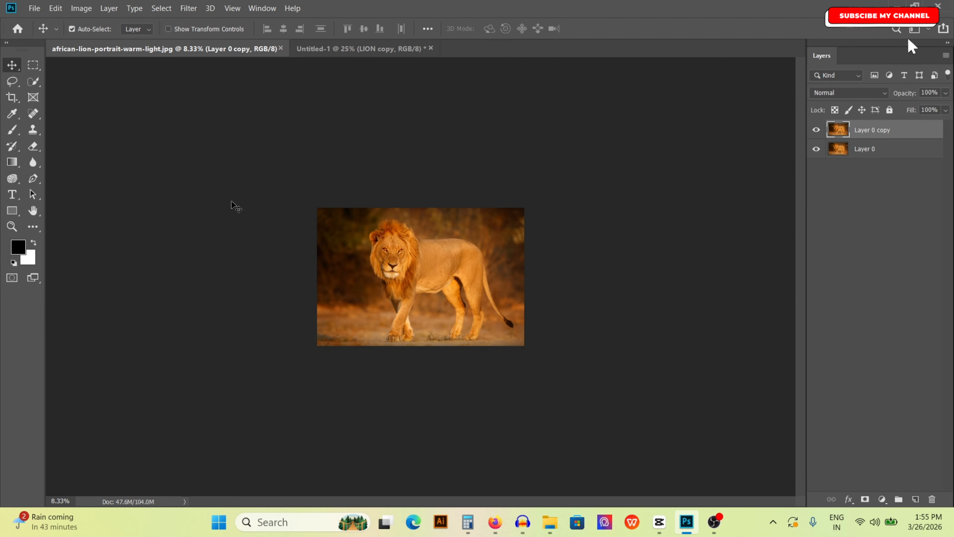
drag(401, 87, 370, 285)
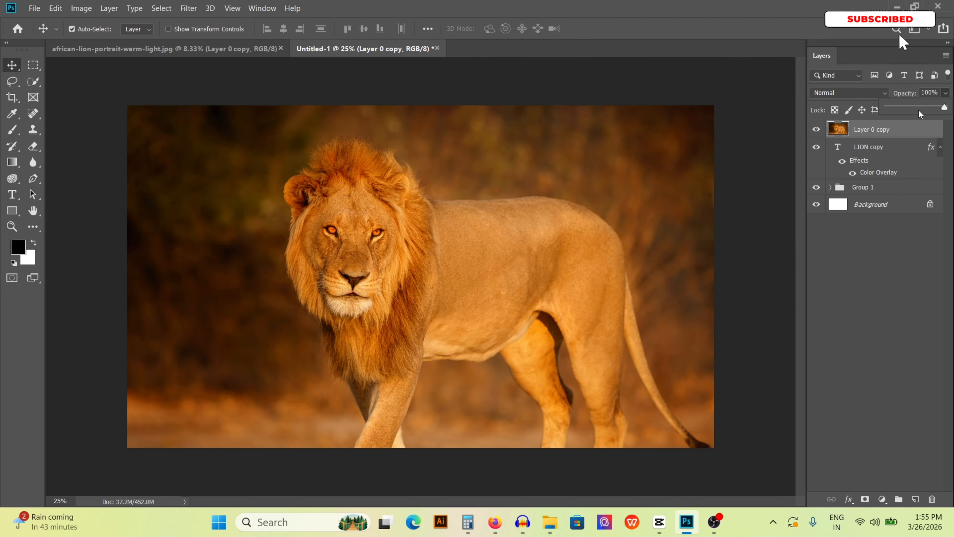
drag(919, 110, 916, 108)
drag(386, 331, 393, 314)
Scale the lion photo to about 64.5% width and 48% height, and position the lion's head over the letters I and O.
key(ctrl+t)
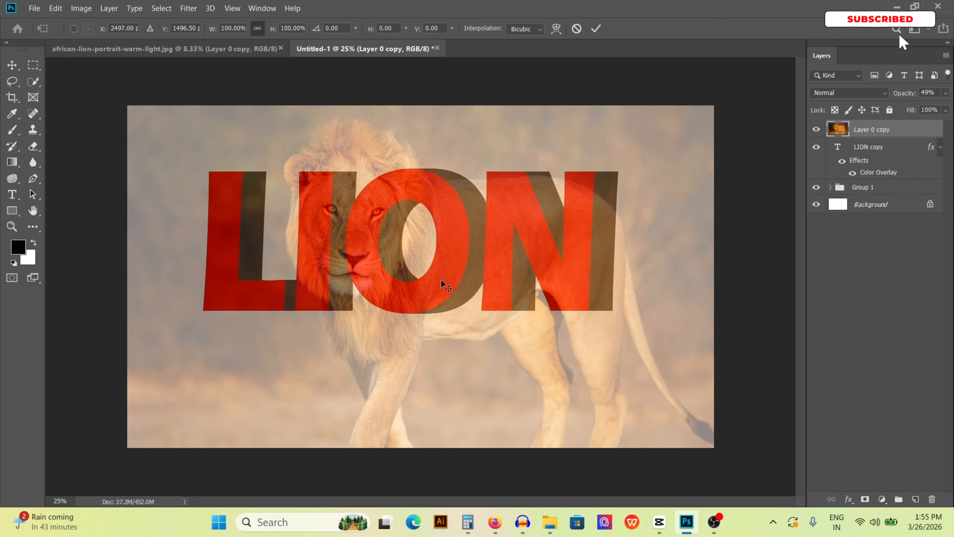
drag(746, 87, 648, 170)
drag(565, 350, 545, 306)
drag(416, 113, 422, 148)
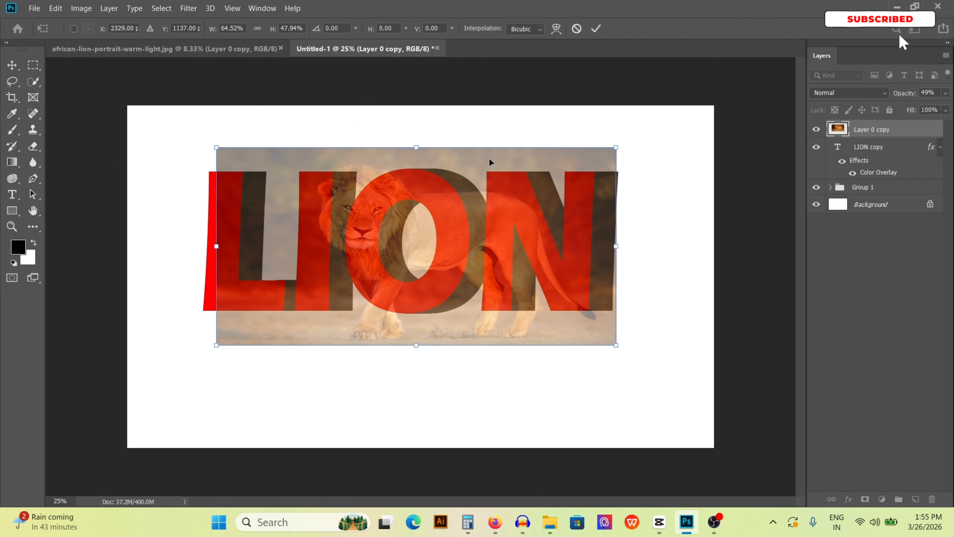
drag(489, 159, 510, 166)
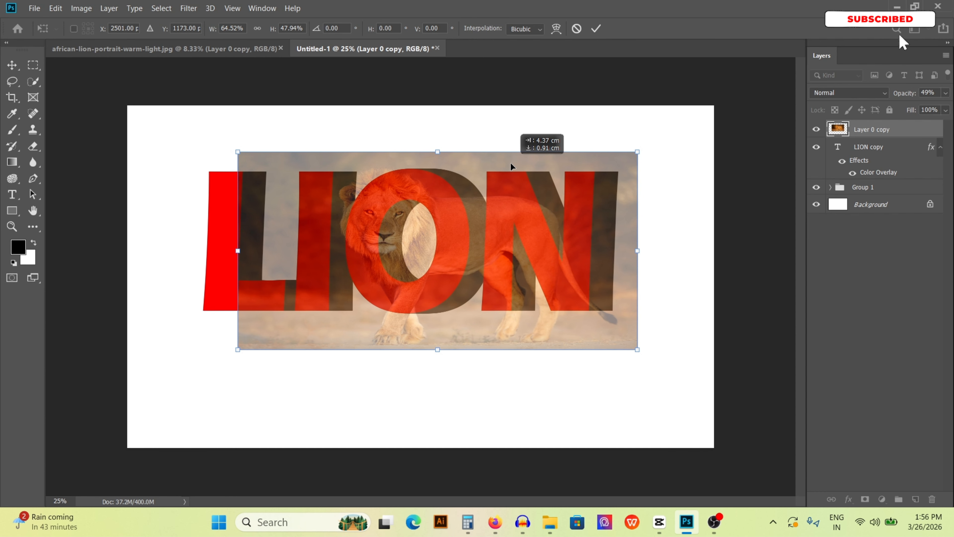
Select a narrow strip at the lion photo's left edge and stretch it leftwards to cover the letter L.
click(32, 67)
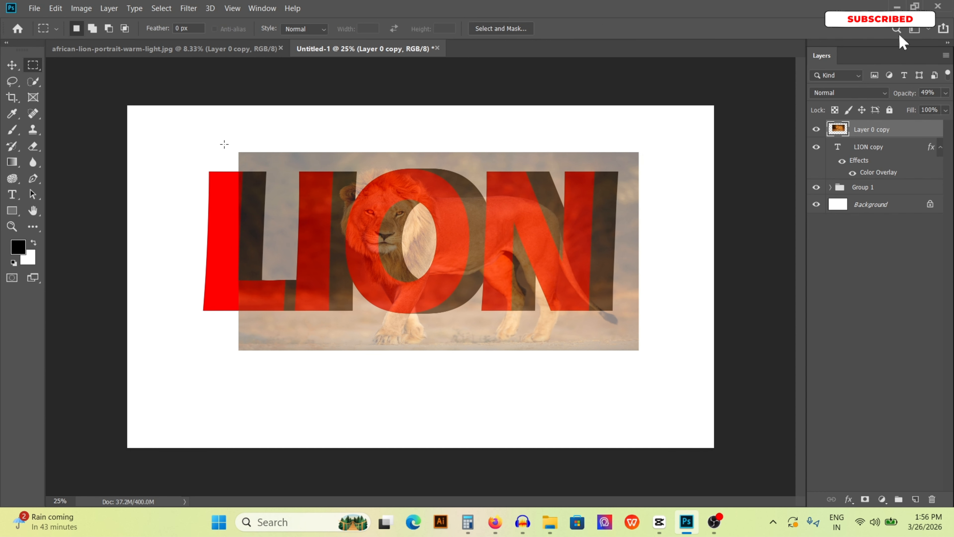
drag(225, 144, 242, 377)
key(ctrl+t)
drag(225, 260, 39, 277)
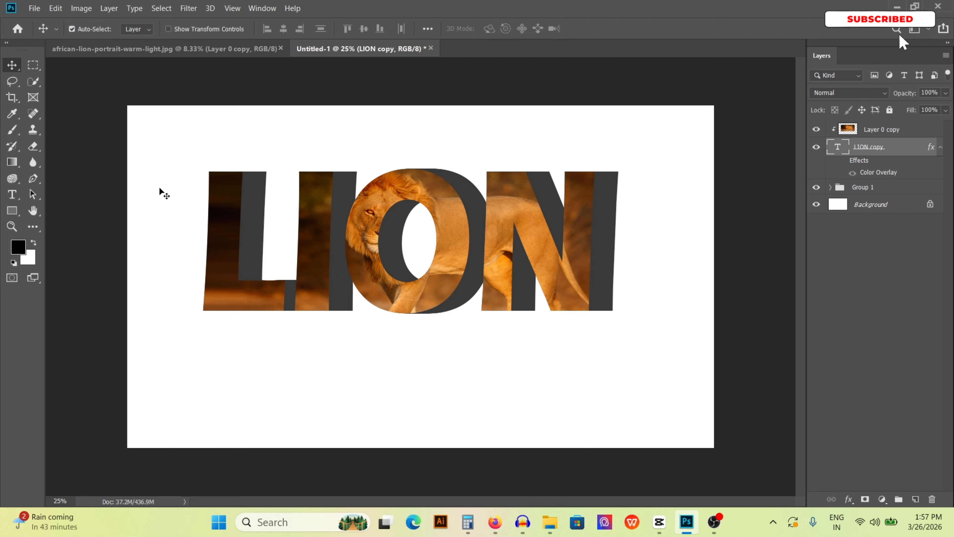
Duplicate the clipped lion photo layer and roughly select the lion's face and body on the copy with the Quick Selection tool.
click(913, 132)
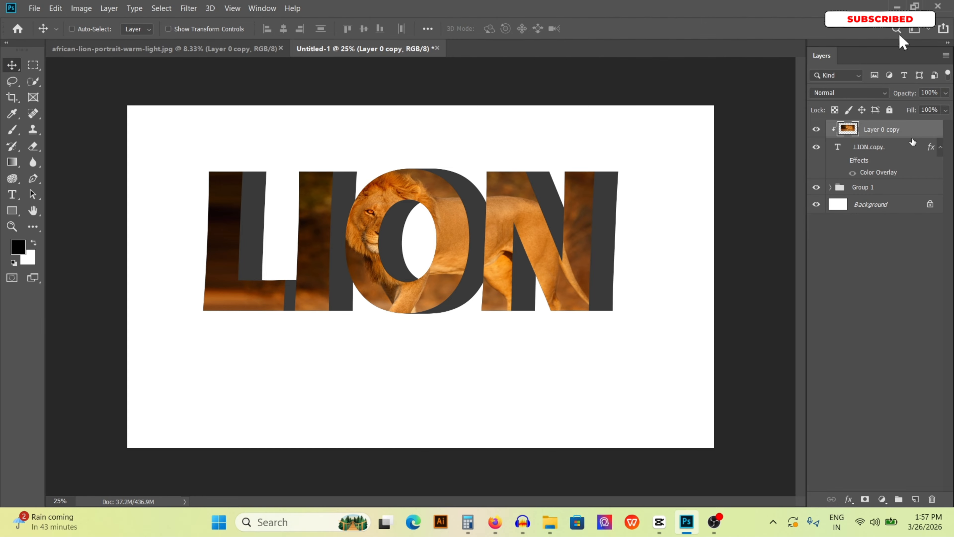
key(ctrl+j)
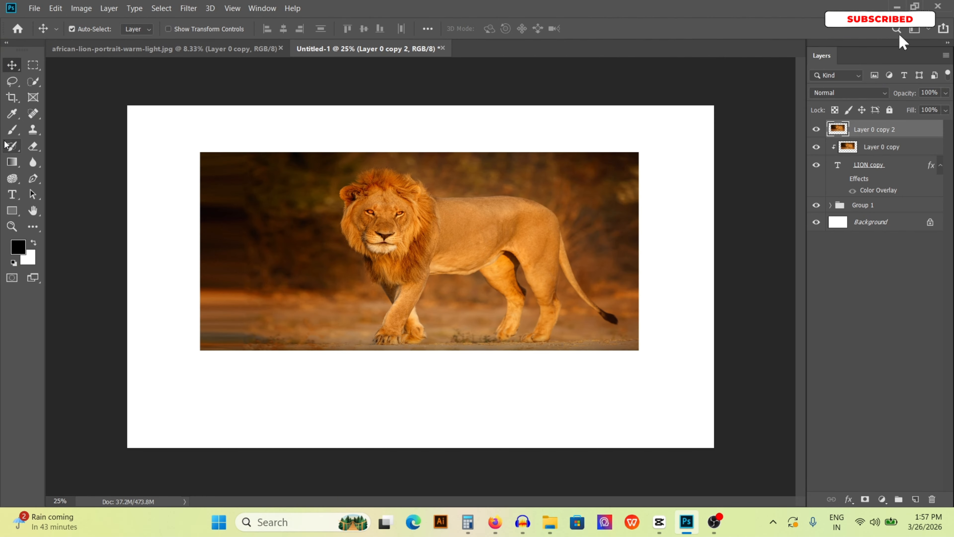
drag(33, 81, 59, 86)
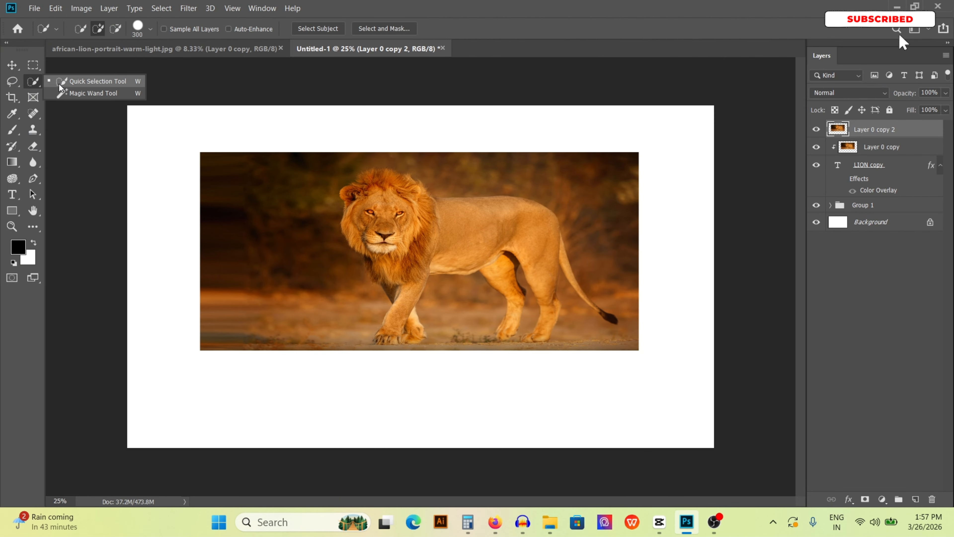
drag(331, 214, 376, 214)
drag(518, 261, 425, 316)
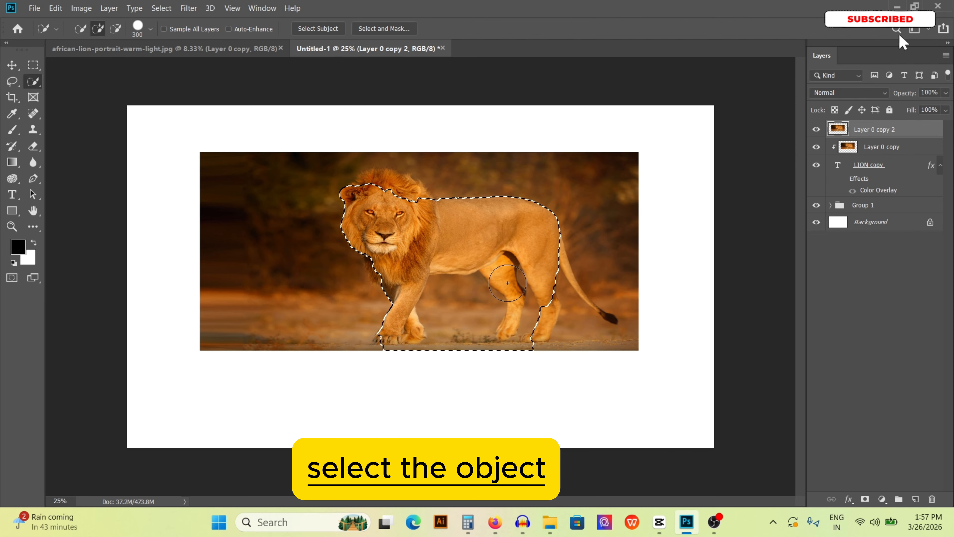
Reduce the Quick Selection brush to 60 and extend the selection over the top of the lion's forehead into the mane.
key(ctrl+plus)
key(ctrl+plus)
key(ctrl+plus)
key(ctrl+plus)
drag(397, 202, 446, 465)
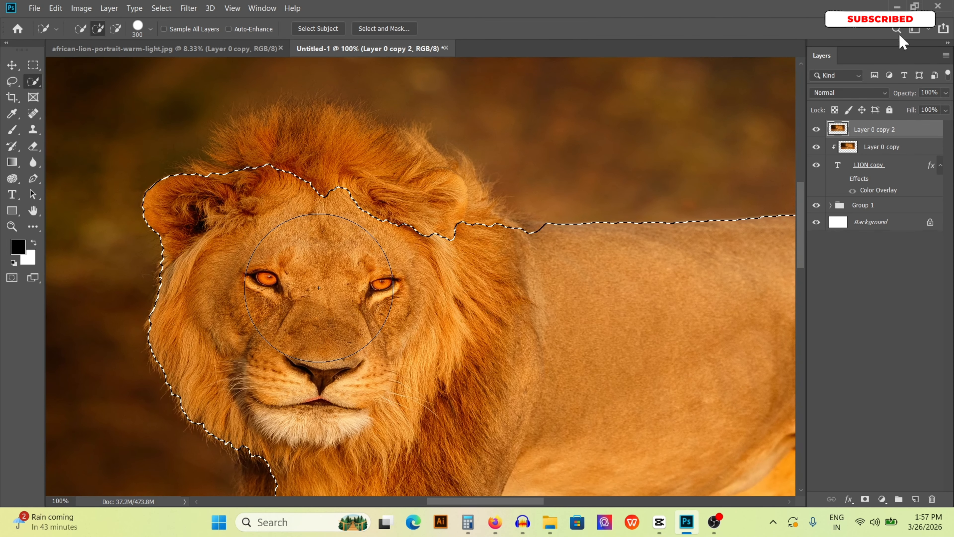
key(bracketleft)
key(bracketleft)
key(bracketleft)
key(bracketleft)
key(bracketleft)
key(bracketleft)
key(bracketleft)
key(bracketleft)
key(bracketleft)
key(bracketleft)
key(bracketleft)
key(bracketleft)
drag(318, 171, 339, 158)
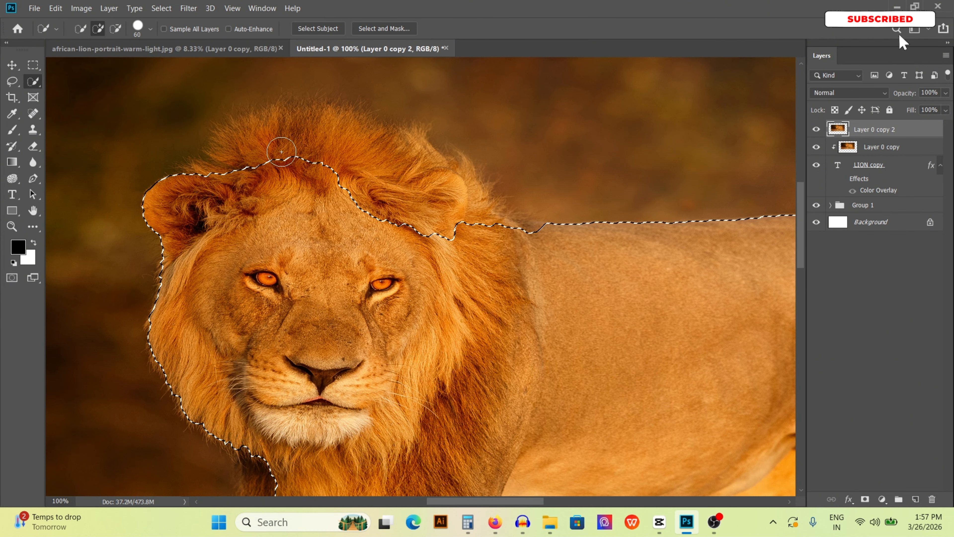
Refine the selection along the mane's upper and rear edge with a size 45 brush, leaving out the background behind the head.
drag(365, 205, 361, 283)
key(bracketleft)
key(bracketleft)
mouse_move(295, 260)
mouse_down()
mouse_move(224, 151)
mouse_move(433, 230)
mouse_move(506, 289)
mouse_up()
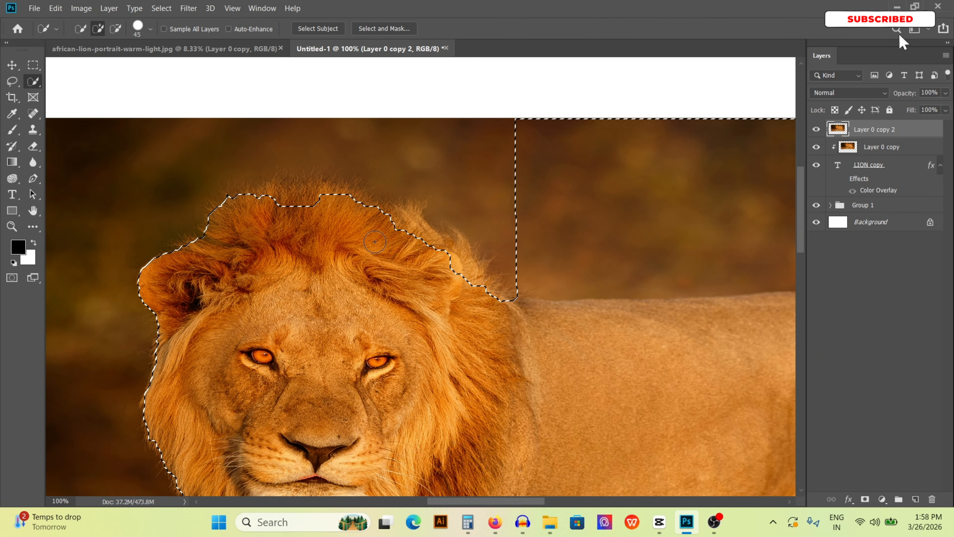
drag(436, 243, 369, 211)
mouse_move(537, 237)
mouse_down()
mouse_move(370, 269)
mouse_move(601, 302)
mouse_move(335, 243)
mouse_move(394, 256)
mouse_up()
Subtract the background beneath the tail and the ground around the hind paws from the lion selection.
mouse_move(639, 489)
mouse_down()
mouse_move(440, 227)
mouse_move(382, 42)
mouse_up()
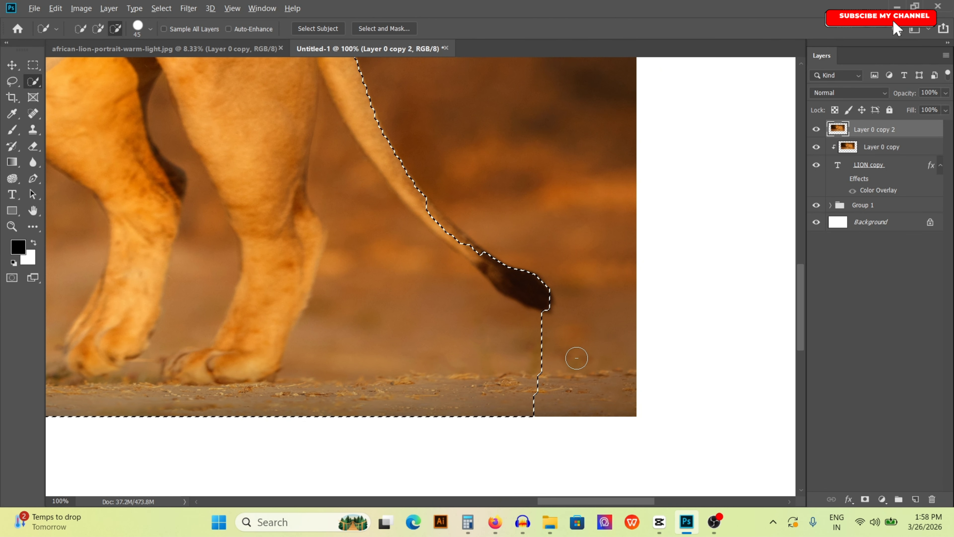
mouse_move(575, 357)
alt+mouse_down()
mouse_move(446, 375)
mouse_move(298, 330)
alt+mouse_up()
mouse_move(345, 151)
mouse_down()
mouse_move(392, 215)
mouse_move(426, 220)
mouse_move(524, 290)
mouse_up()
alt+drag(485, 330, 401, 238)
alt+drag(319, 264, 296, 338)
key(ctrl+z)
key(ctrl+z)
alt+drag(300, 376, 93, 401)
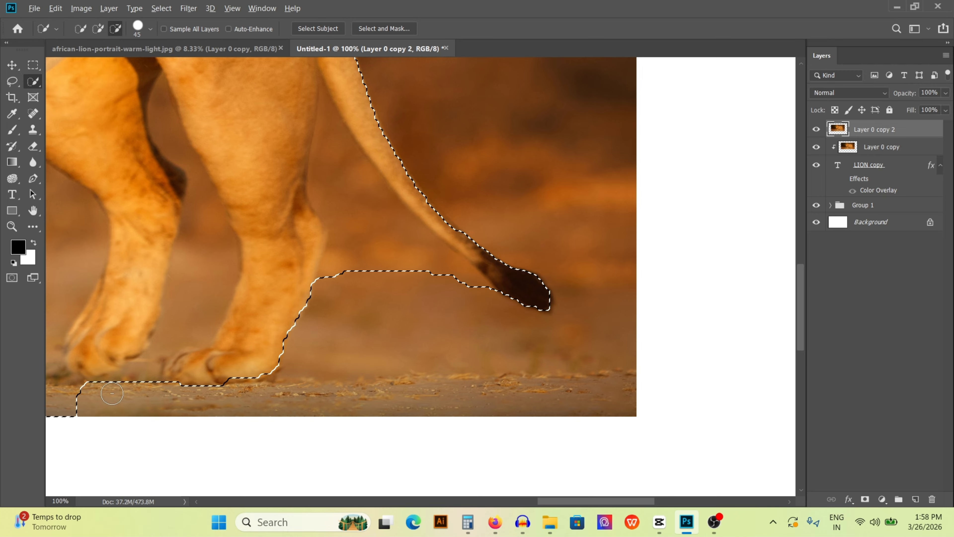
Refine the selection around both hind legs with a size 25 brush, removing the background between and behind them.
drag(230, 418, 534, 349)
mouse_move(410, 323)
alt+mouse_down()
mouse_move(459, 280)
mouse_move(505, 150)
alt+mouse_up()
drag(507, 162, 477, 260)
drag(473, 332, 444, 136)
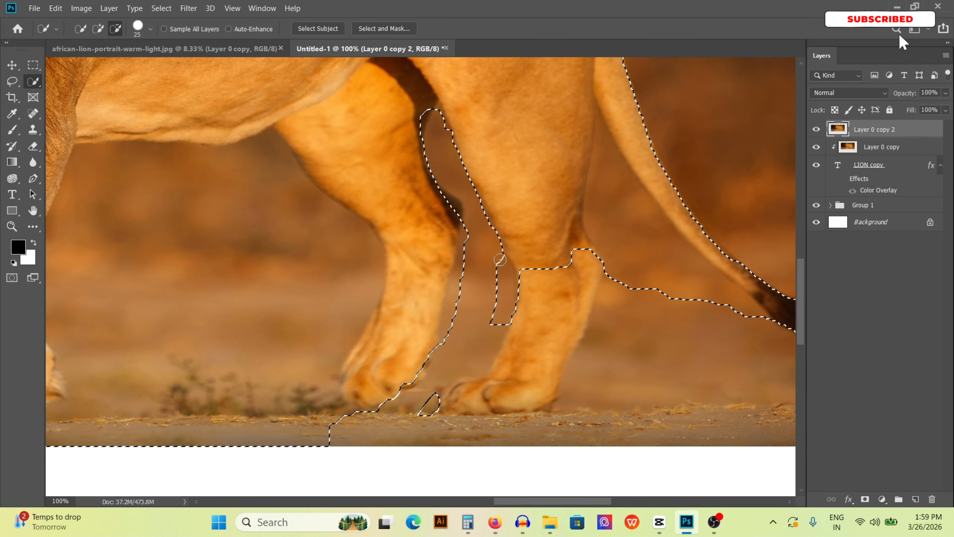
mouse_move(499, 260)
alt+mouse_down()
mouse_move(489, 320)
mouse_move(447, 331)
alt+mouse_up()
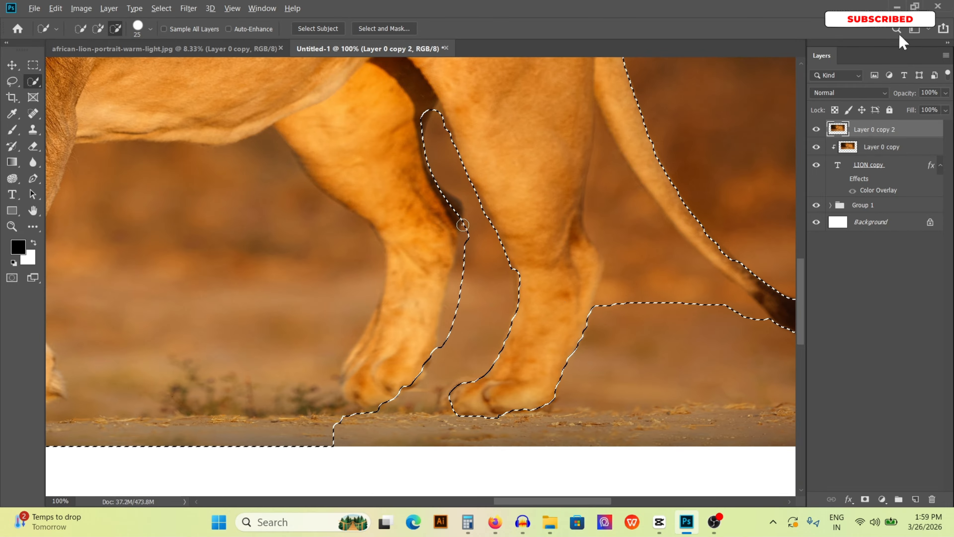
click(449, 211)
drag(450, 211, 412, 164)
mouse_move(590, 218)
alt+mouse_down()
mouse_move(567, 143)
mouse_move(543, 142)
alt+mouse_up()
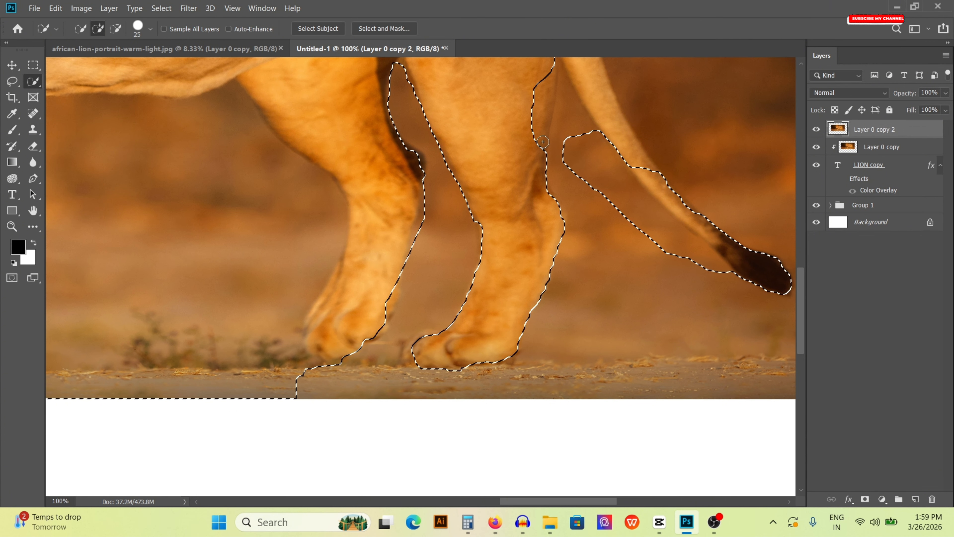
Select the lion's tail with a size 10 brush and subtract the background between the tail and hind leg.
drag(579, 75, 613, 140)
mouse_move(687, 256)
alt+mouse_down()
mouse_move(582, 144)
mouse_move(570, 150)
alt+mouse_up()
key(bracketleft)
key(bracketleft)
key(bracketleft)
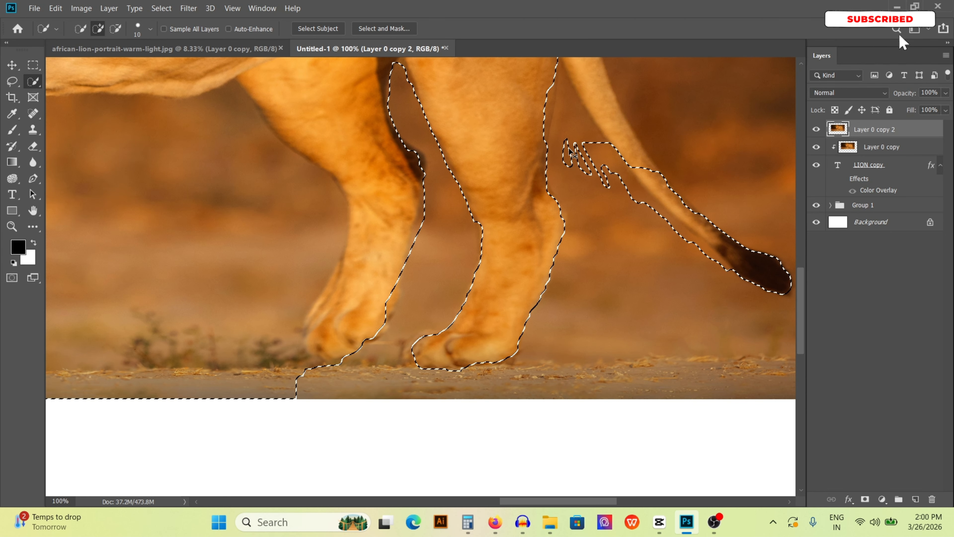
key(ctrl+z)
drag(591, 207, 477, 292)
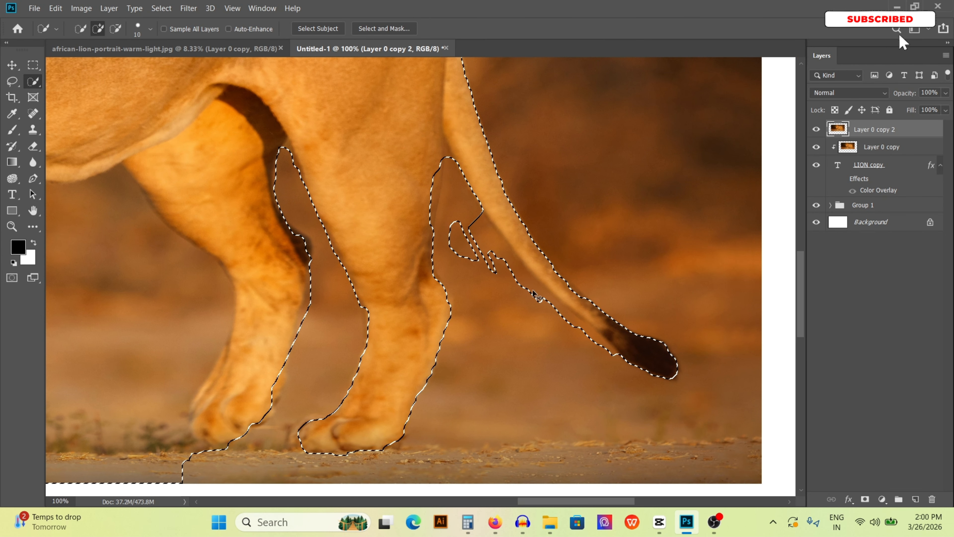
alt+drag(538, 295, 528, 284)
alt+drag(458, 248, 454, 221)
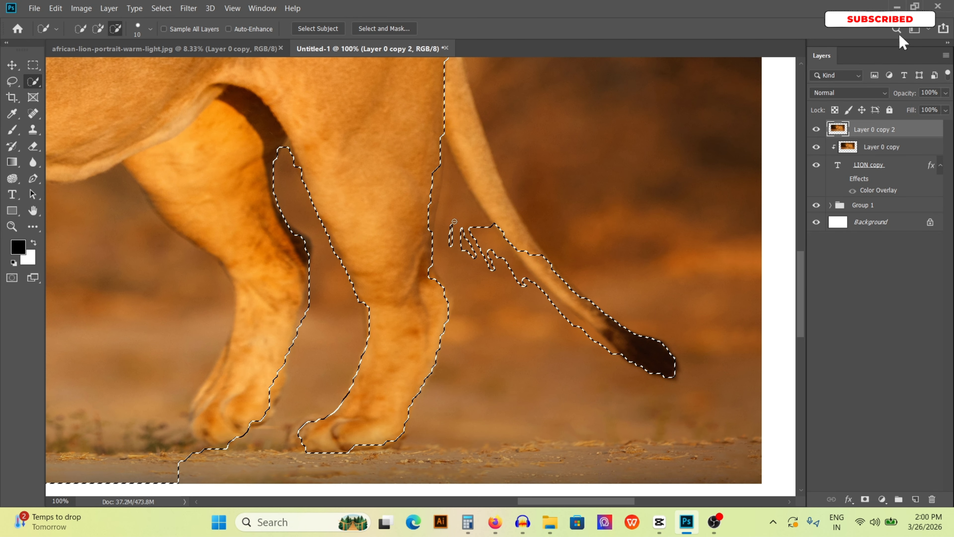
drag(454, 113, 456, 228)
drag(456, 228, 464, 249)
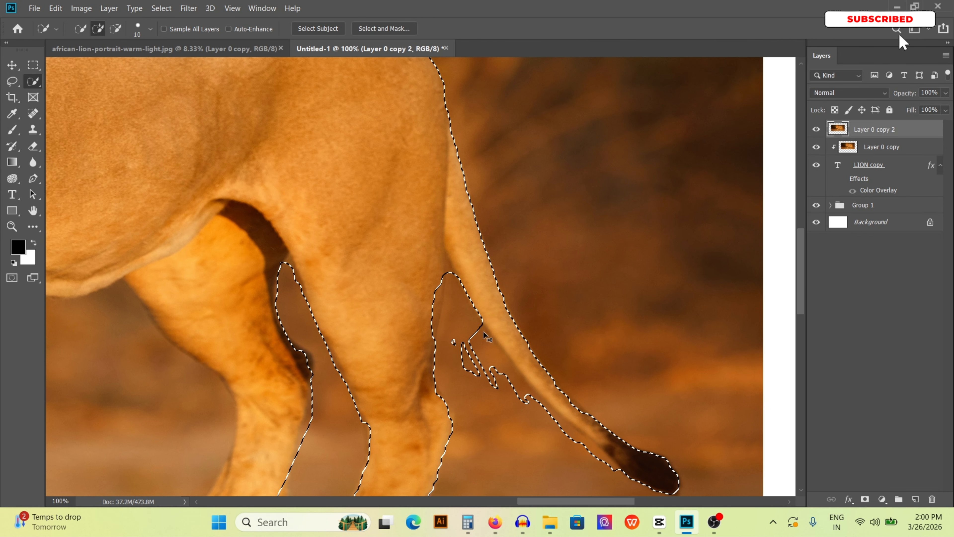
mouse_move(484, 333)
alt+mouse_down()
mouse_move(464, 347)
mouse_move(475, 363)
mouse_move(560, 432)
alt+mouse_up()
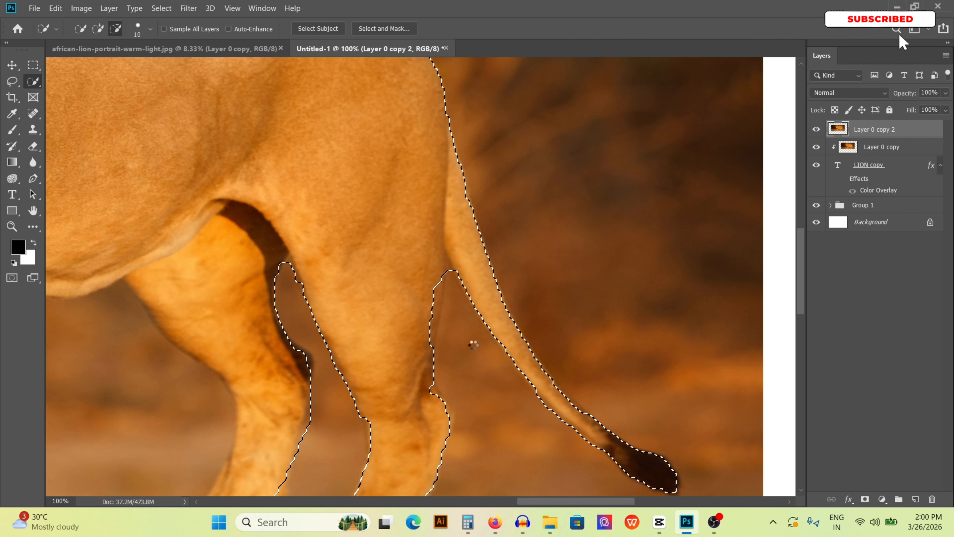
Enlarge the selection brush to 35 and refine the selection around the front legs, paws and belly.
mouse_move(203, 488)
mouse_down()
mouse_move(477, 315)
mouse_move(435, 341)
mouse_move(445, 225)
mouse_move(335, 302)
mouse_move(370, 256)
mouse_up()
key(bracketright)
key(bracketright)
key(bracketright)
key(bracketright)
key(bracketright)
mouse_move(413, 361)
mouse_down()
mouse_move(387, 402)
mouse_move(434, 384)
mouse_move(514, 430)
mouse_up()
mouse_move(236, 398)
mouse_down()
mouse_move(383, 379)
mouse_move(537, 272)
mouse_up()
mouse_move(432, 331)
alt+mouse_down()
mouse_move(349, 379)
mouse_move(305, 379)
alt+mouse_up()
mouse_move(391, 271)
mouse_down()
mouse_move(428, 327)
mouse_move(413, 355)
mouse_up()
mouse_move(315, 355)
mouse_down()
mouse_move(259, 341)
mouse_move(204, 274)
mouse_up()
Add a layer mask to Layer 0 copy 2 from the completed lion selection.
scroll(259, 340, up, 5)
scroll(364, 363, up, 3)
scroll(548, 373, right, 10)
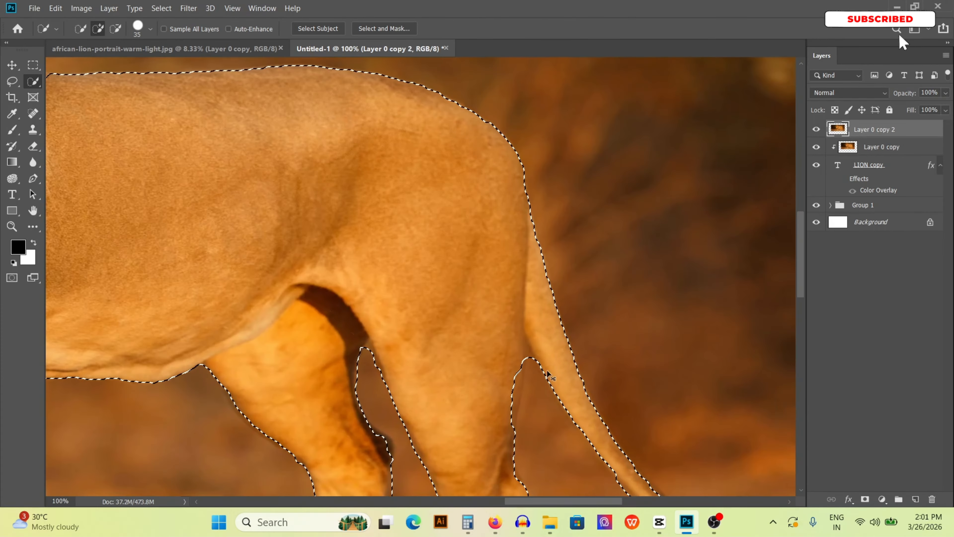
scroll(547, 369, down, 4)
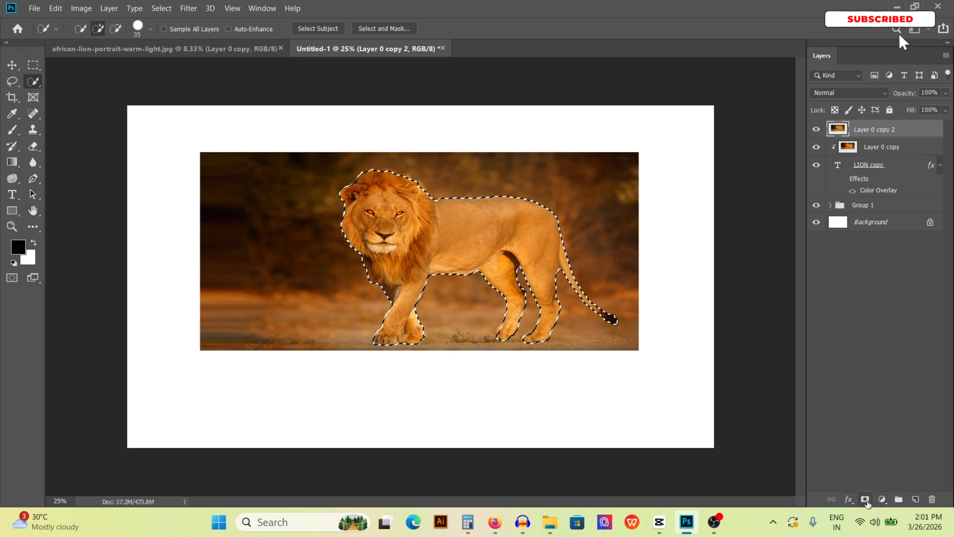
click(866, 500)
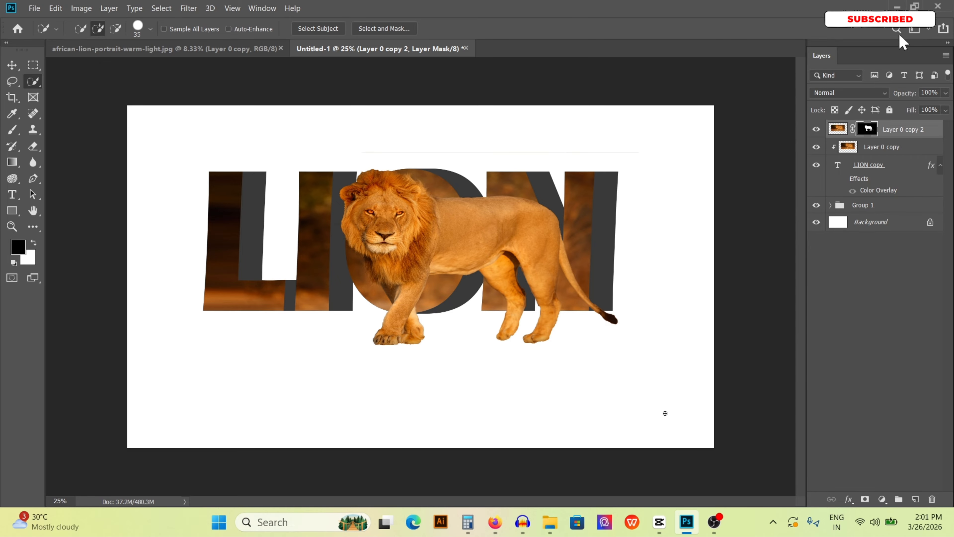
Paint black on the lion's mask with a 250 px brush to hide the front paws and mane outside the letter O.
scroll(440, 334, up, 2)
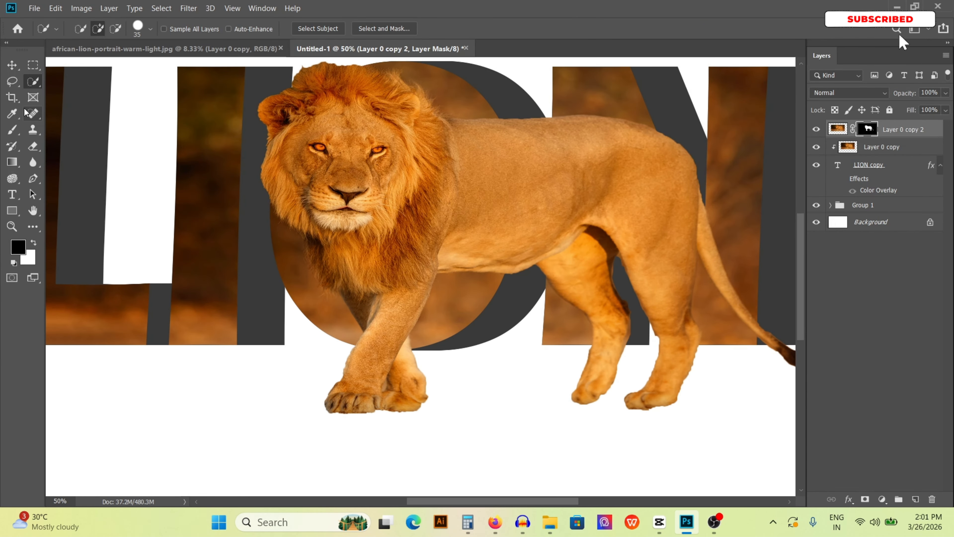
click(14, 130)
mouse_move(319, 366)
mouse_down()
mouse_move(309, 394)
mouse_move(432, 378)
mouse_up()
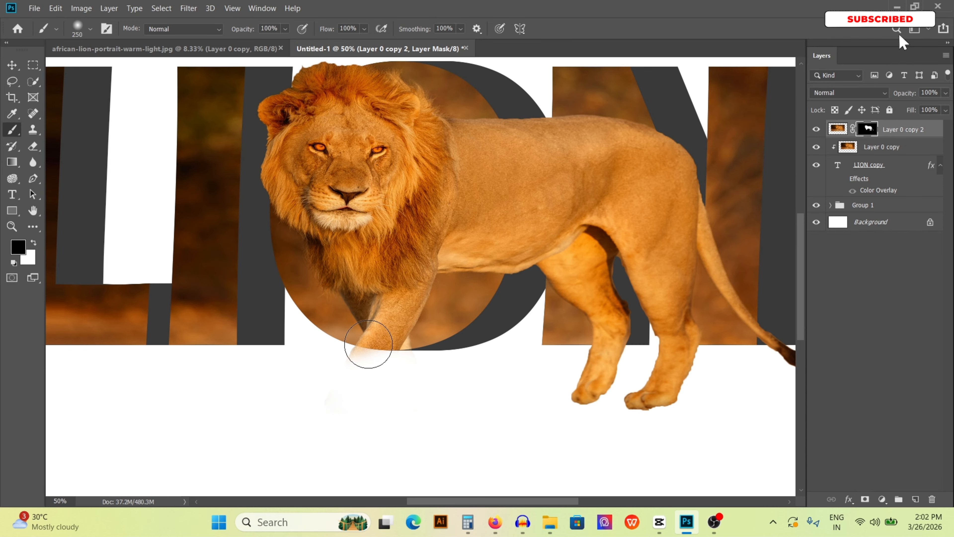
scroll(463, 354, up, 4)
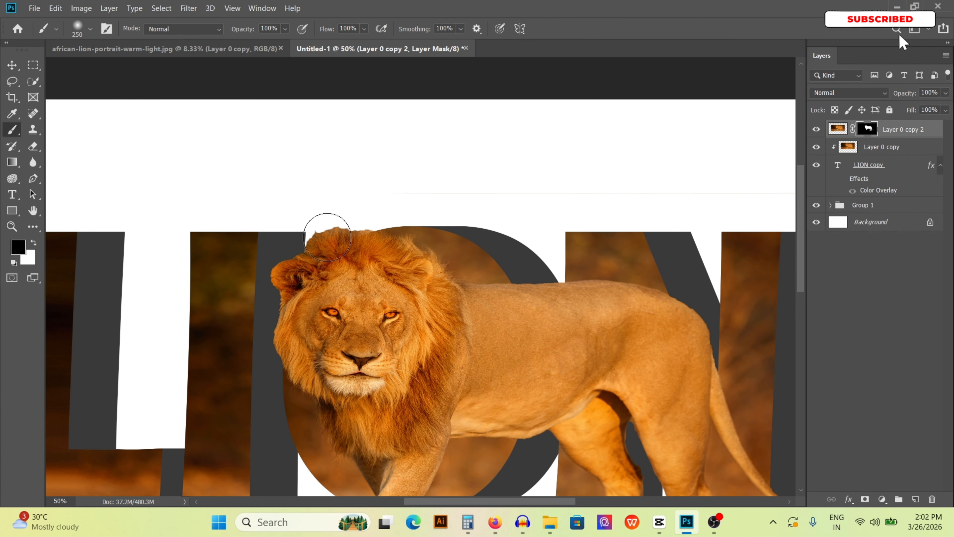
drag(327, 237, 287, 277)
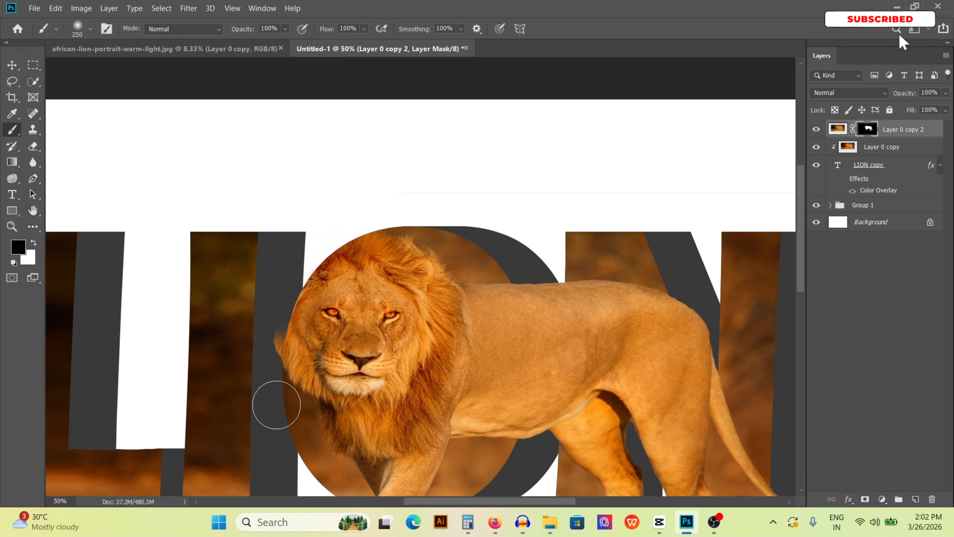
Paint black on the lion's mask to hide the hind legs, rump and tail wherever they extend beyond the letter N's photo fill.
scroll(276, 405, down, 5)
scroll(268, 274, up, 2)
scroll(268, 274, right, 4)
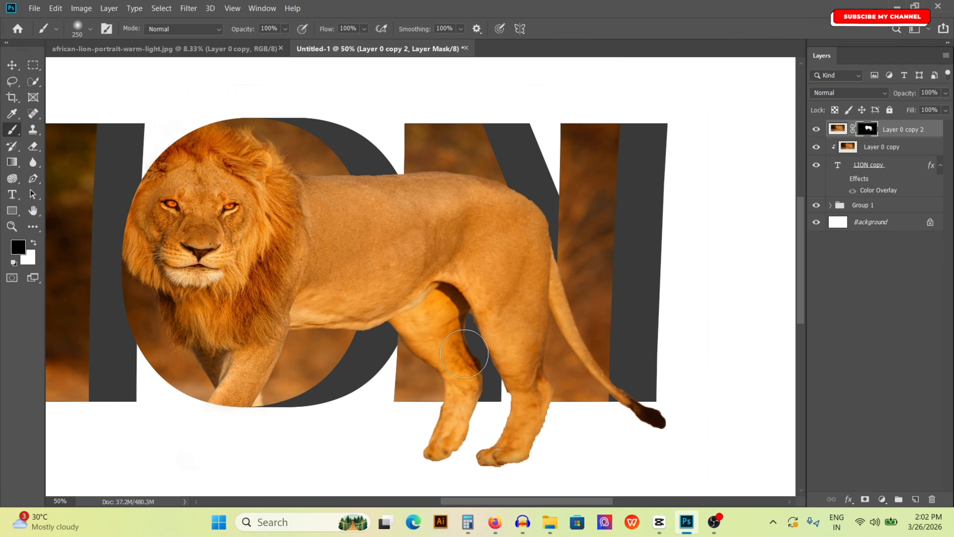
scroll(465, 353, down, 3)
scroll(424, 270, up, 2)
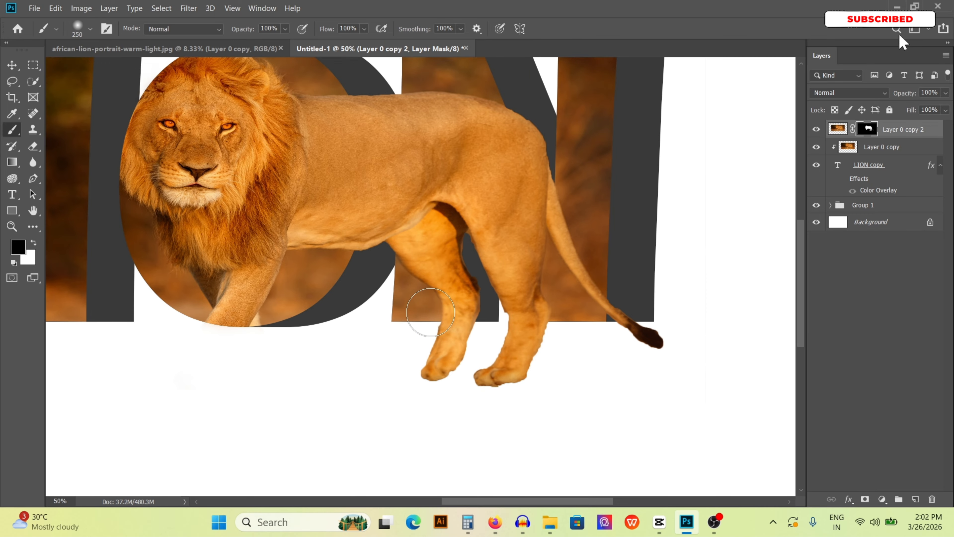
drag(443, 428, 448, 344)
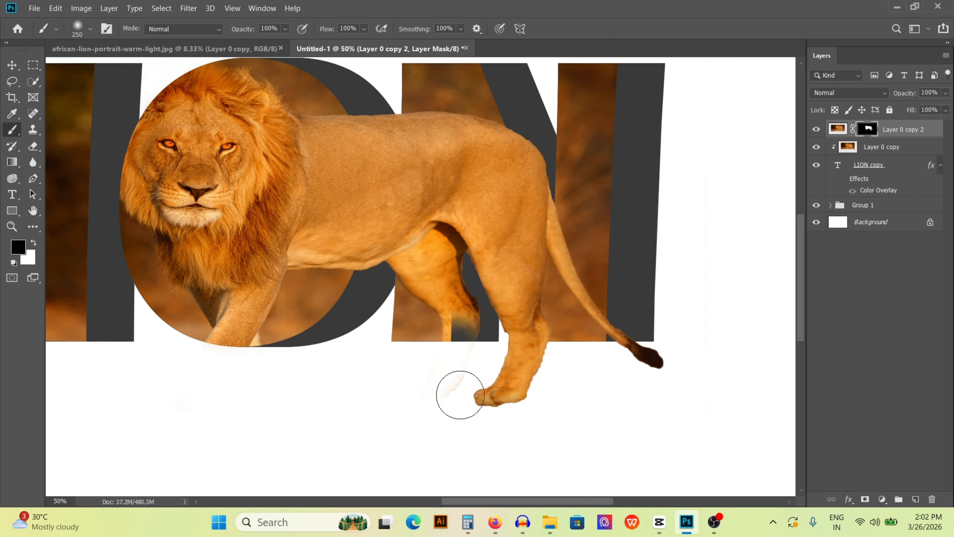
mouse_move(480, 306)
mouse_down()
mouse_move(514, 375)
mouse_move(441, 450)
mouse_up()
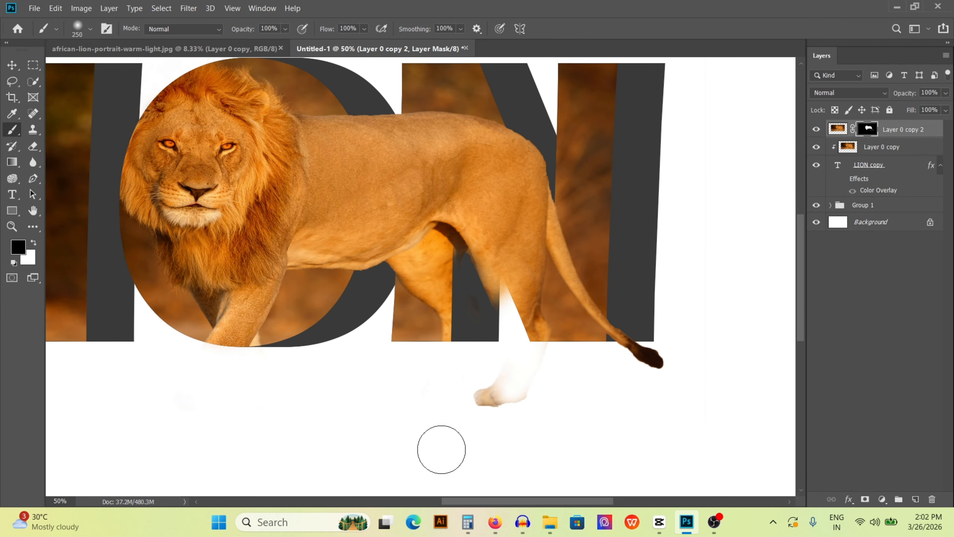
mouse_move(535, 240)
mouse_down()
mouse_move(490, 348)
mouse_move(474, 252)
mouse_up()
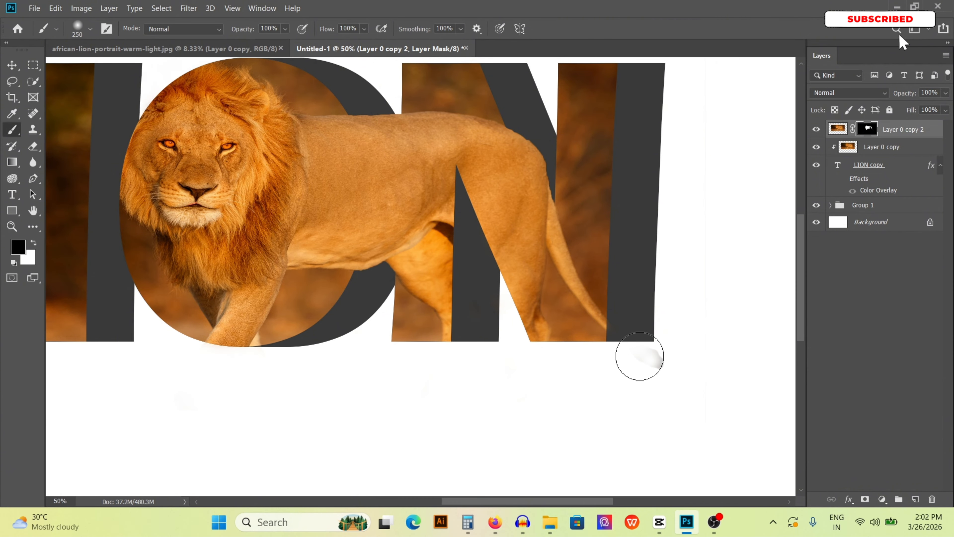
drag(449, 315, 488, 399)
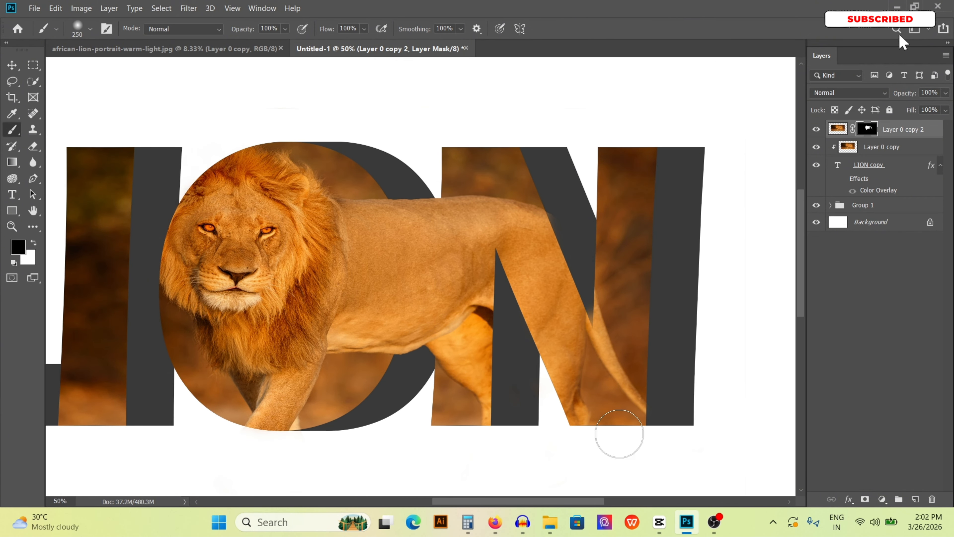
Mask out the lion's body over the dark side of the O, between the O and the N.
drag(492, 363, 505, 334)
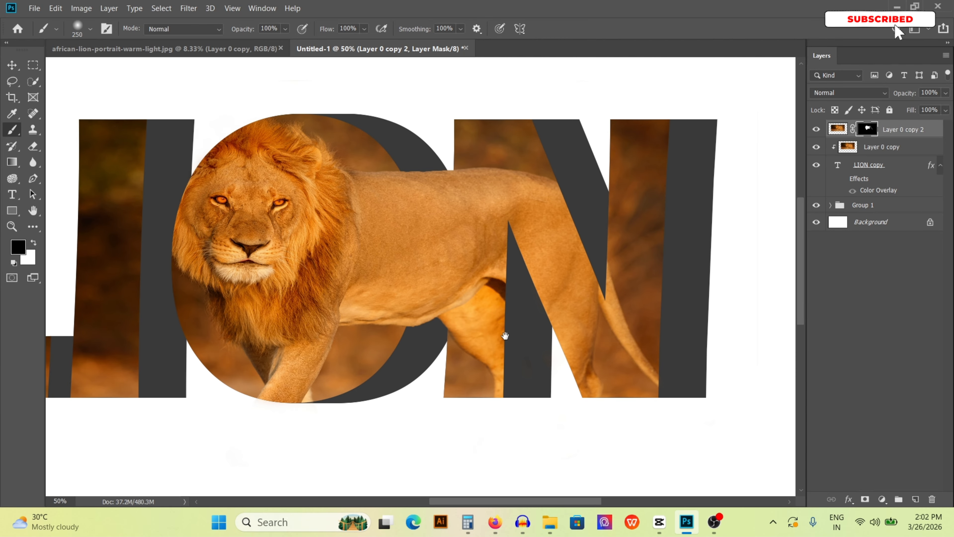
drag(407, 381, 497, 381)
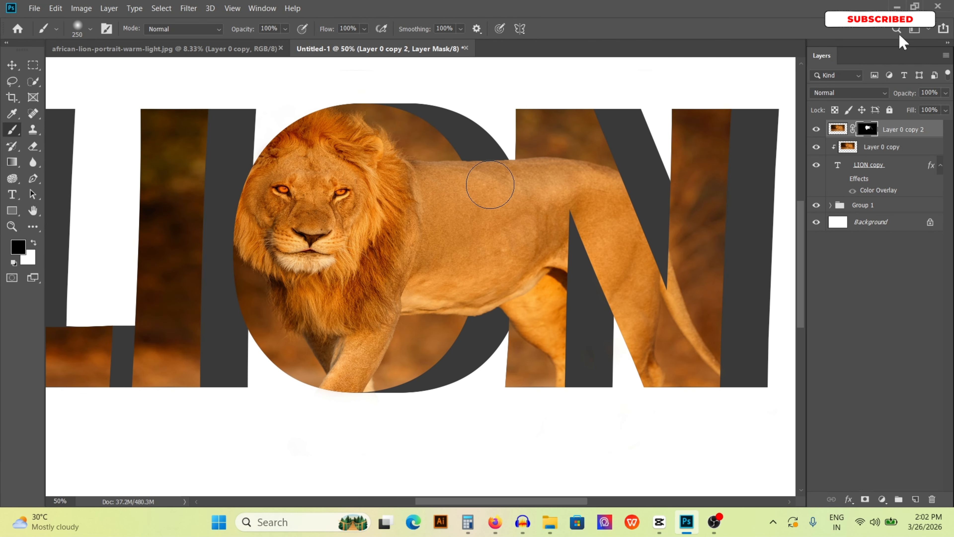
drag(480, 162, 512, 160)
mouse_move(490, 364)
mouse_down()
mouse_move(473, 338)
mouse_move(494, 315)
mouse_move(512, 379)
mouse_up()
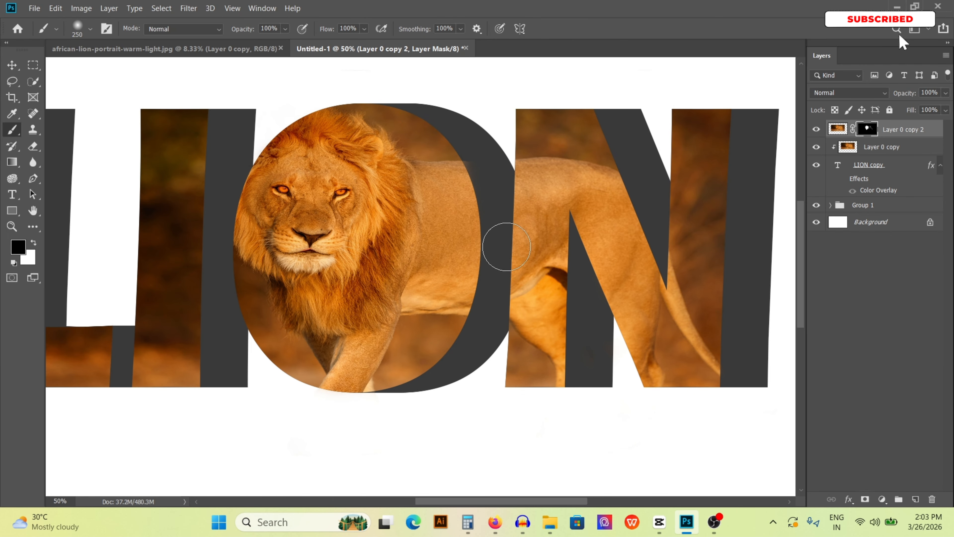
drag(455, 402, 426, 436)
key(ctrl+minus)
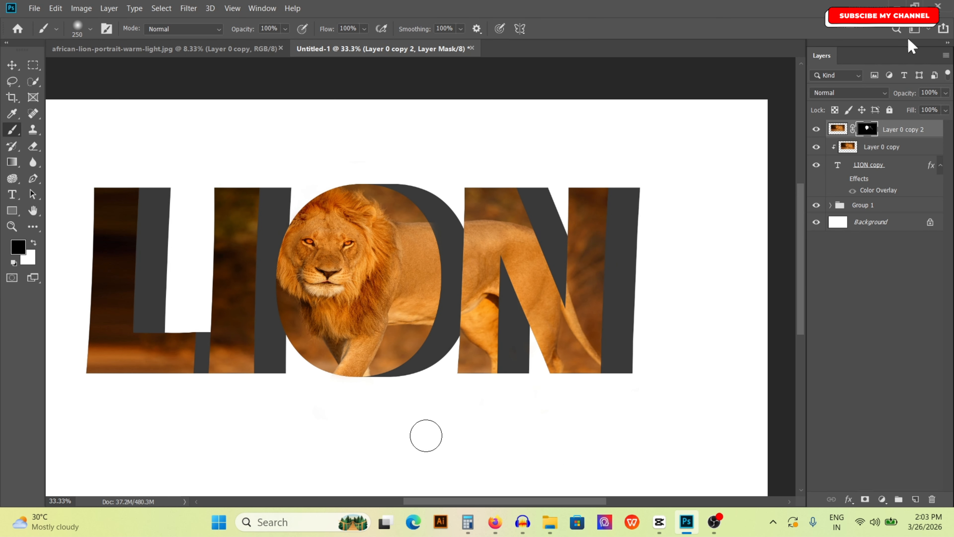
Duplicate the Layer 0 copy photo, move the duplicate below the LION copy text and clip it to Group 1.
click(902, 151)
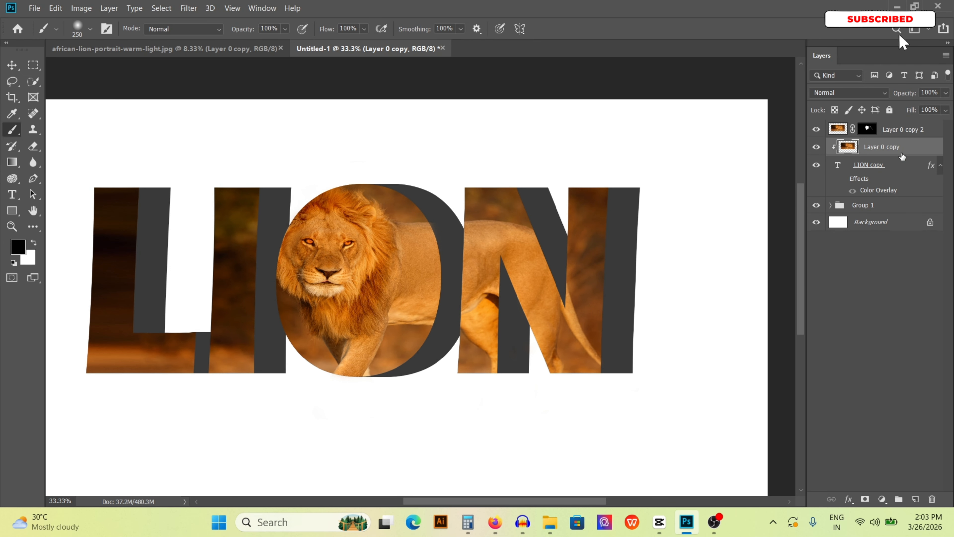
key(ctrl+j)
drag(904, 154, 918, 210)
right_click(923, 210)
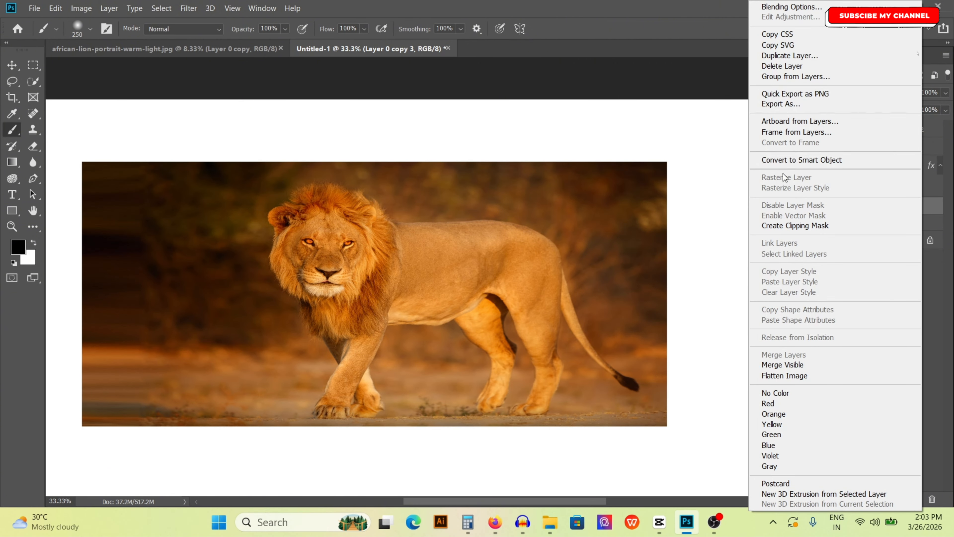
click(784, 226)
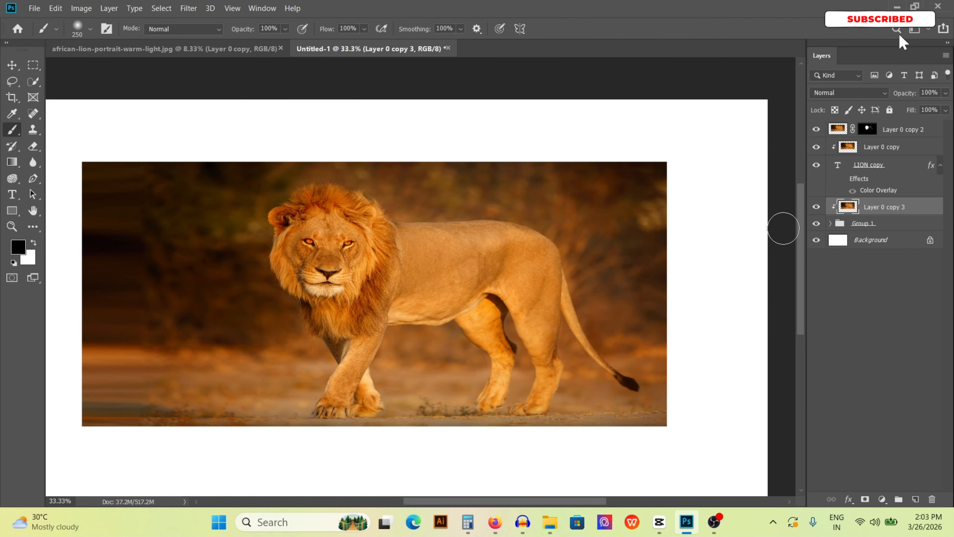
Add a Levels adjustment above Layer 0 copy 3 with midtones at 1.76 and the white input level at 234.
click(882, 499)
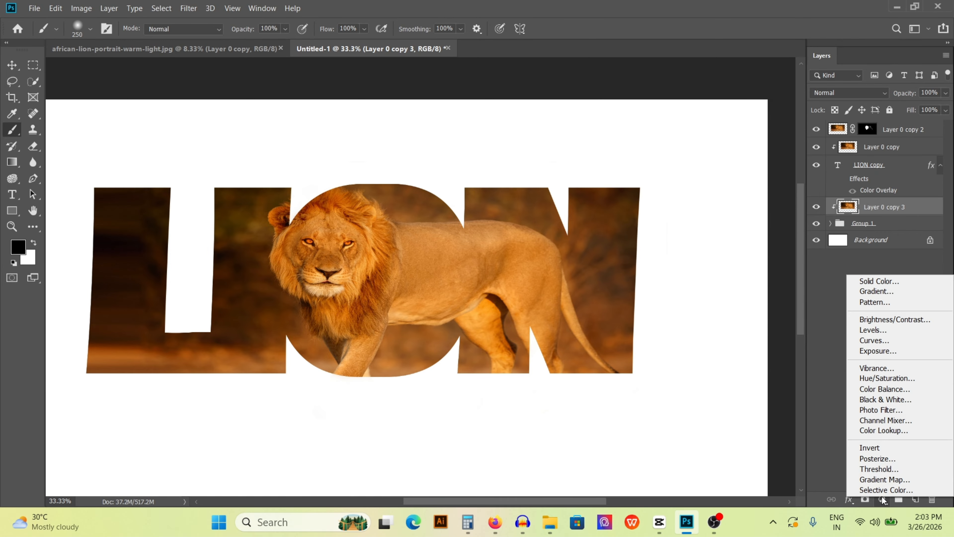
click(874, 331)
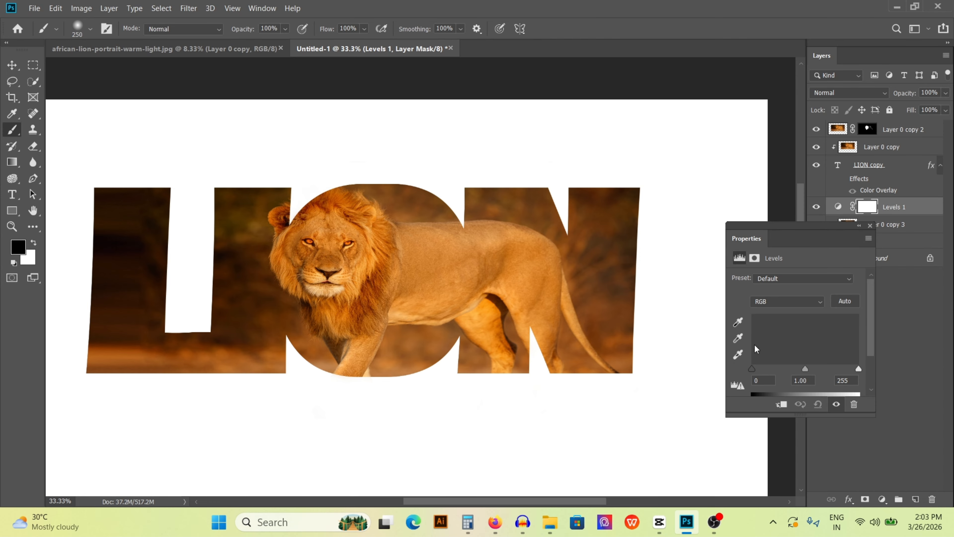
drag(806, 368, 793, 368)
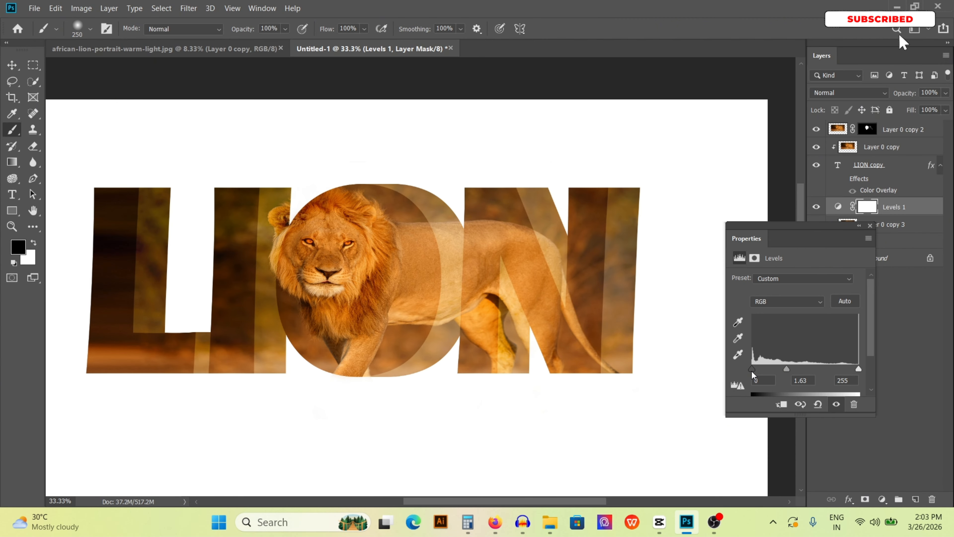
mouse_move(752, 370)
mouse_down()
mouse_move(766, 366)
mouse_move(737, 375)
mouse_up()
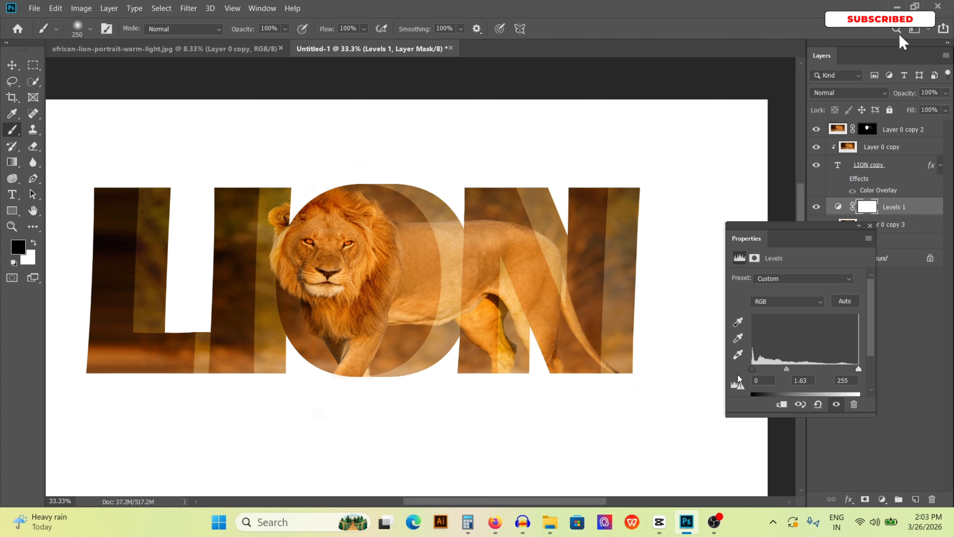
mouse_move(858, 369)
mouse_down()
mouse_move(817, 364)
mouse_move(849, 365)
mouse_up()
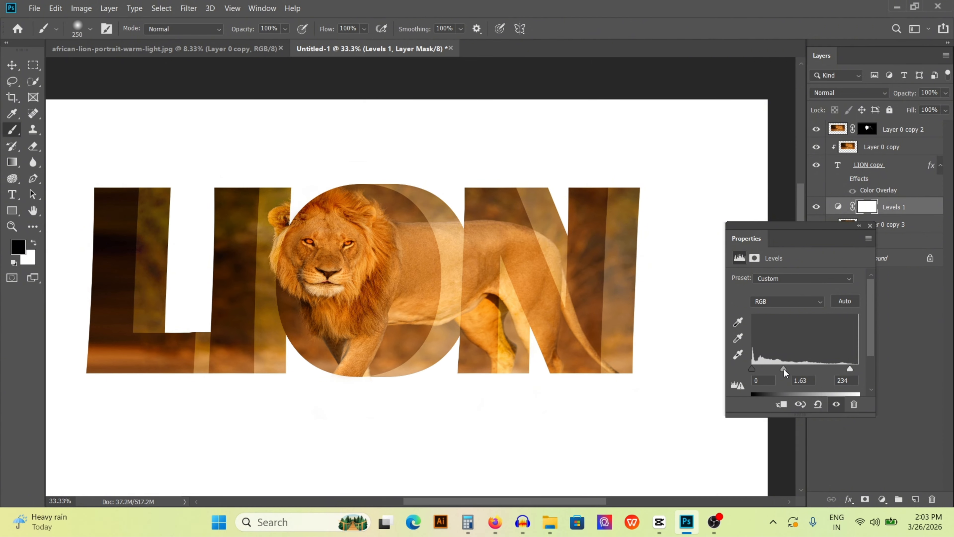
mouse_move(784, 369)
mouse_down()
mouse_move(811, 362)
mouse_move(785, 368)
mouse_up()
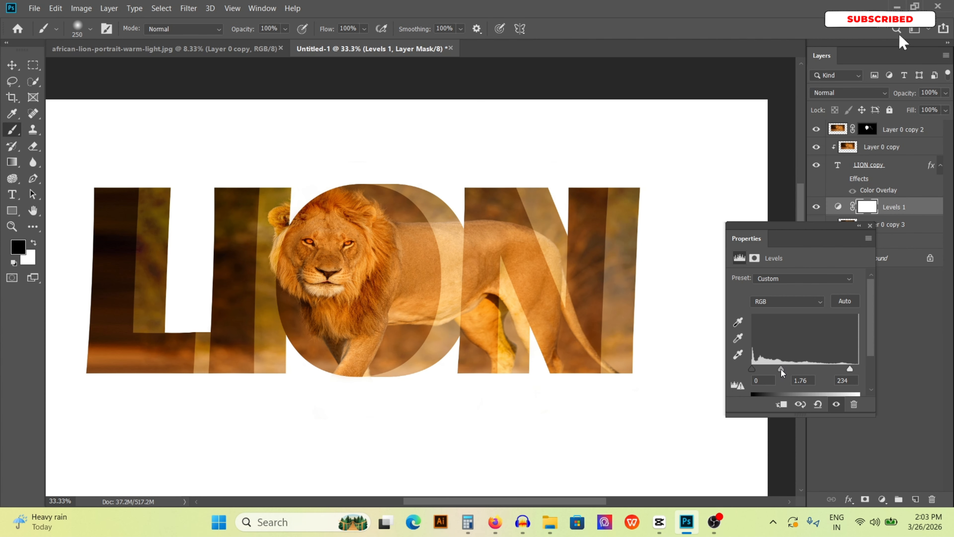
click(870, 225)
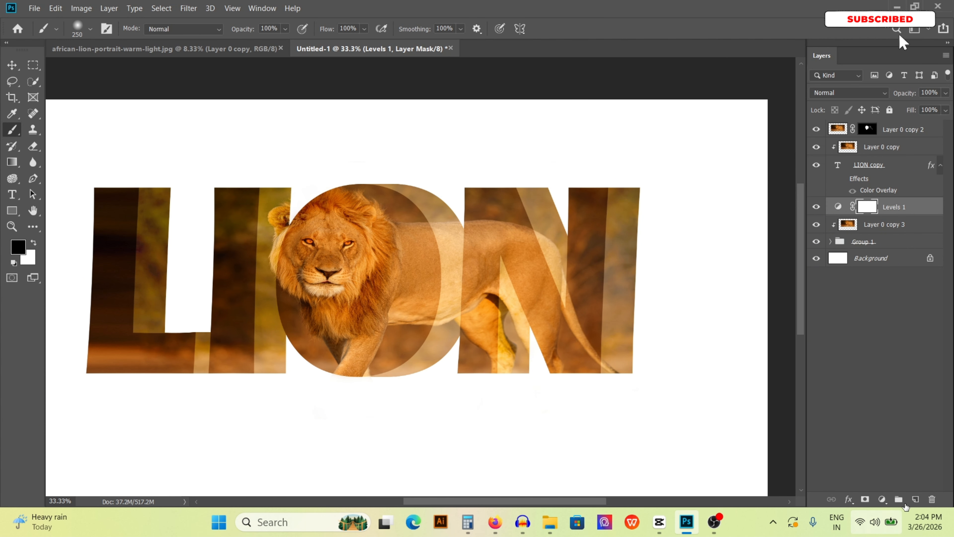
Add an Exposure adjustment above Levels 1 with exposure -1.36, offset -0.0765 and gamma correction 0.51.
click(882, 498)
click(873, 352)
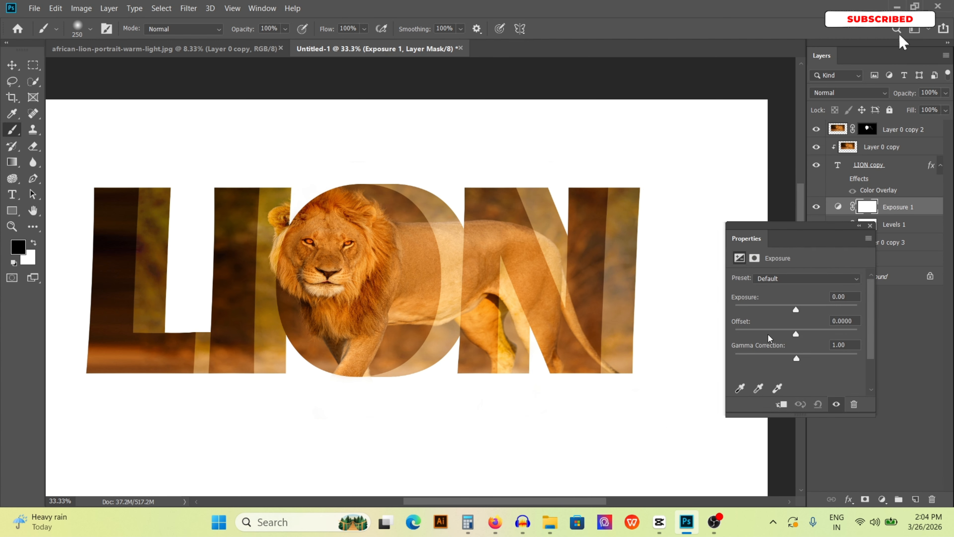
drag(796, 311, 817, 355)
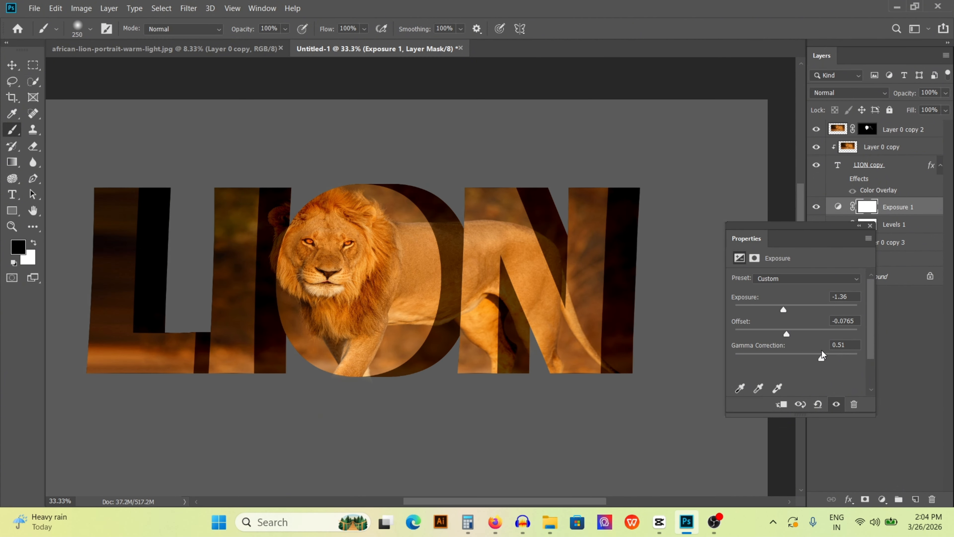
click(870, 225)
Hide the Background layer and group all layers from Group 1 up to Layer 0 copy 2.
click(895, 263)
click(817, 278)
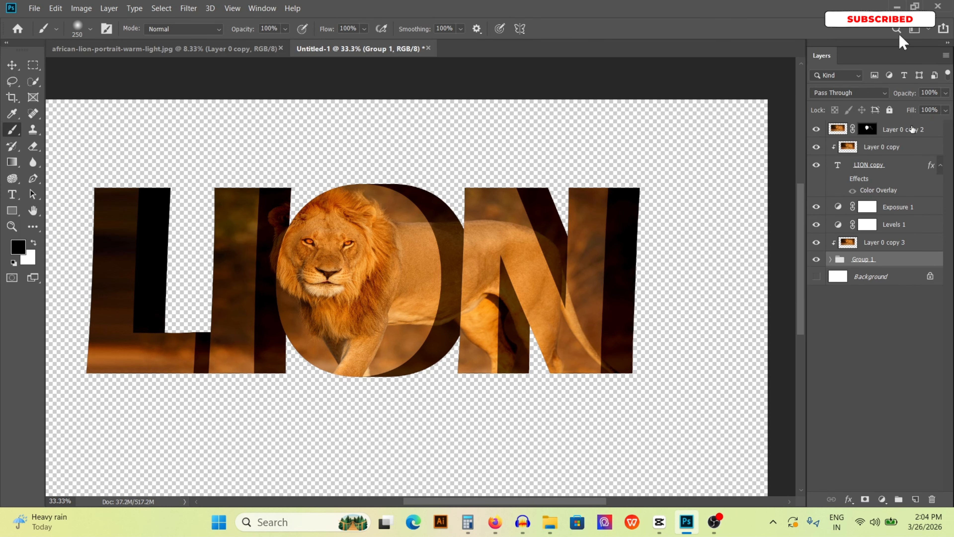
shift+click(912, 130)
key(ctrl+g)
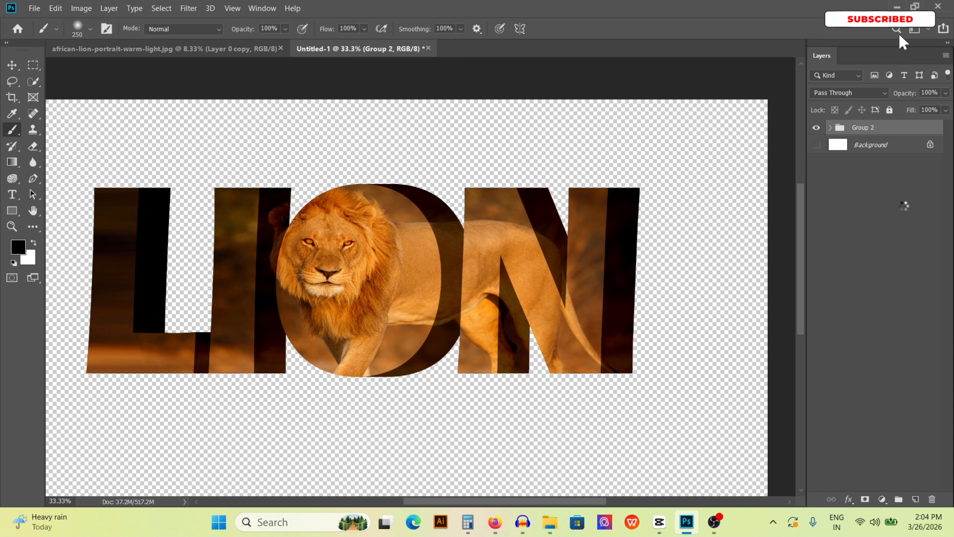
Stamp the visible artwork onto a new merged layer, with the Background shown and Group 2 hidden.
key(ctrl+shift+alt+e)
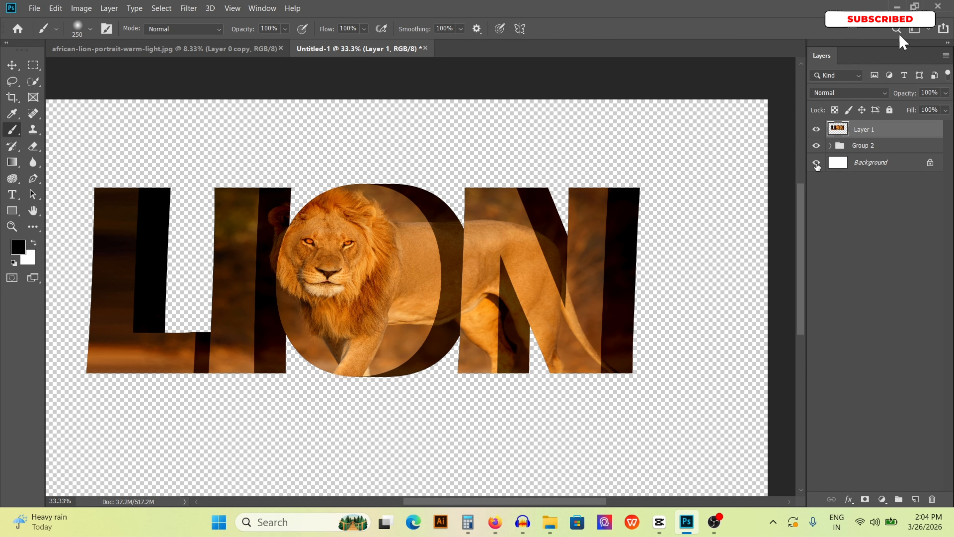
click(817, 163)
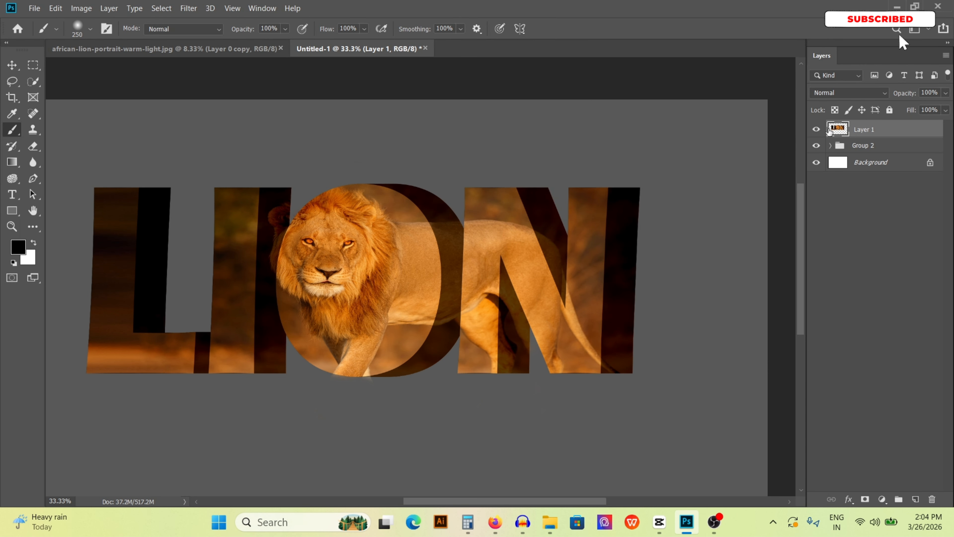
click(816, 150)
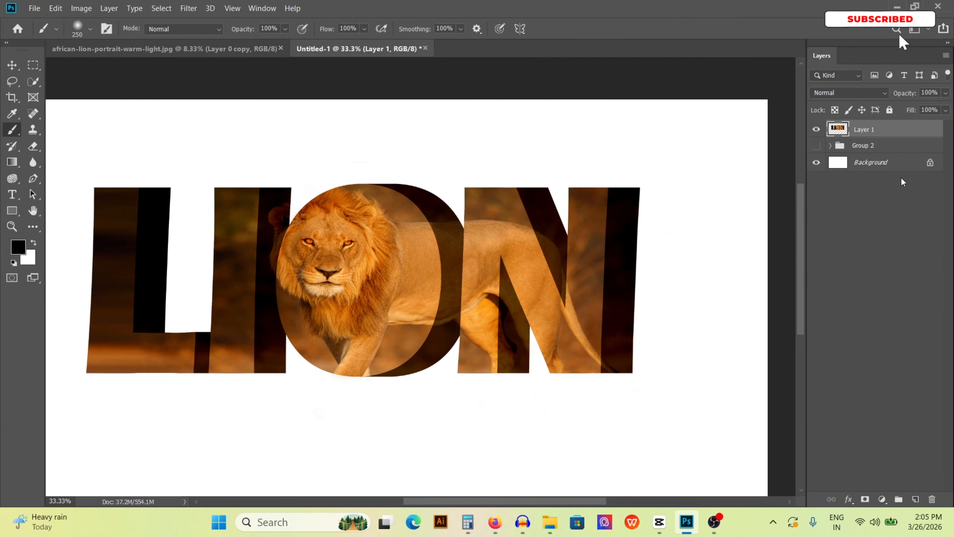
Fill the Background layer with a vertical linear gradient from black at the canvas top to white at the bottom.
click(899, 167)
click(13, 163)
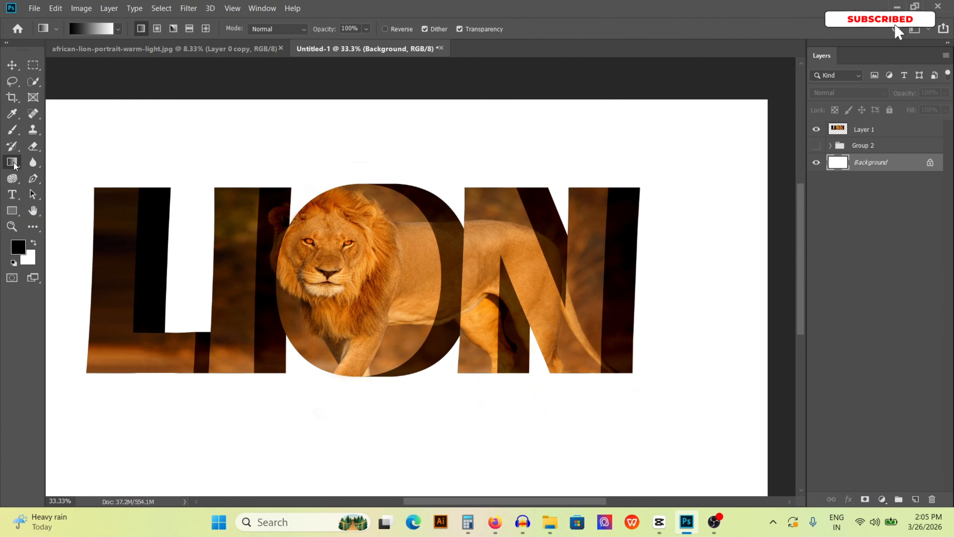
drag(364, 98, 365, 491)
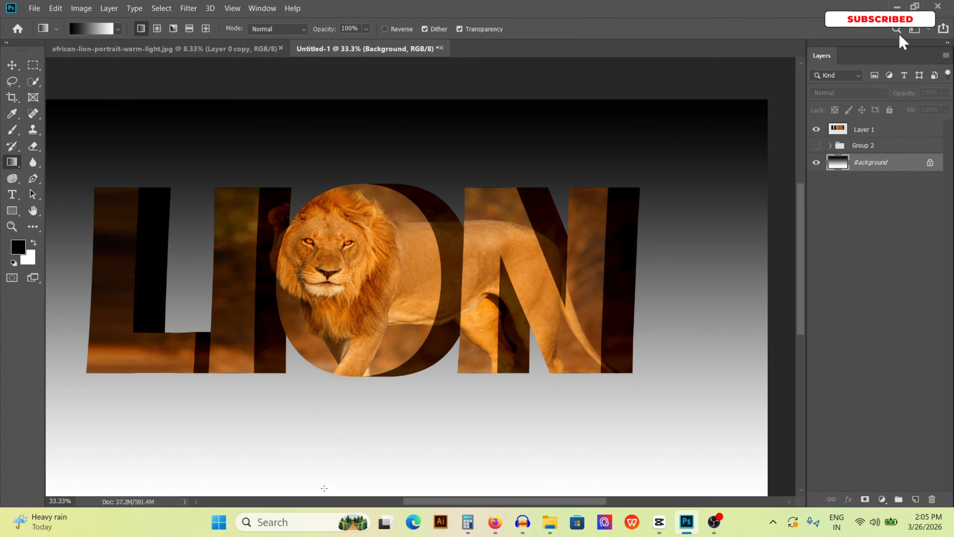
Duplicate the merged LION layer, flip the copy vertically and place it directly beneath the original letters as a reflection.
key(v)
click(540, 262)
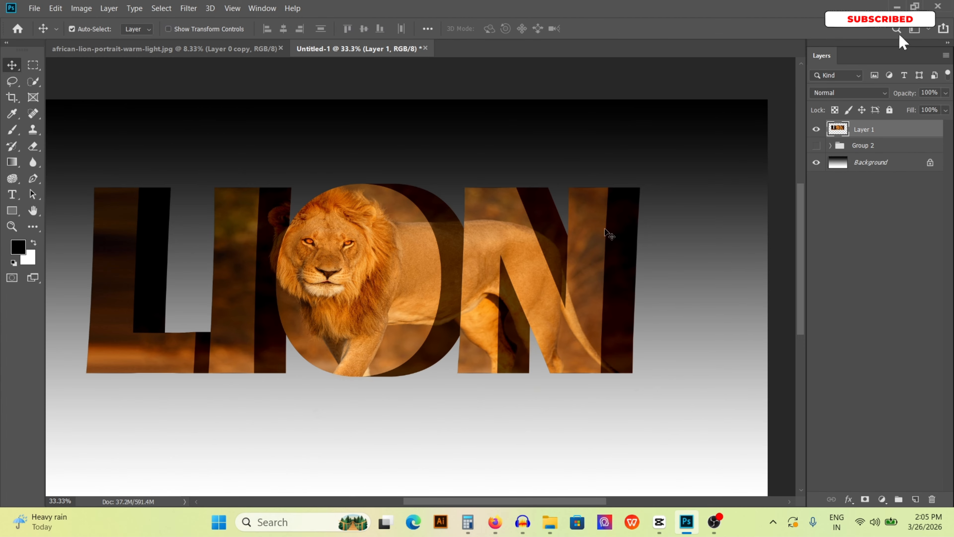
key(ctrl+j)
key(ctrl+t)
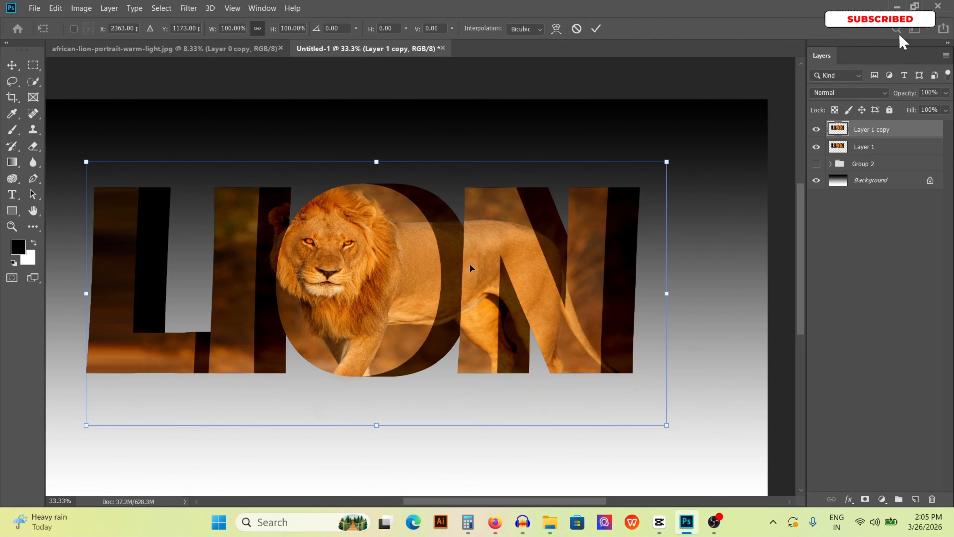
right_click(455, 256)
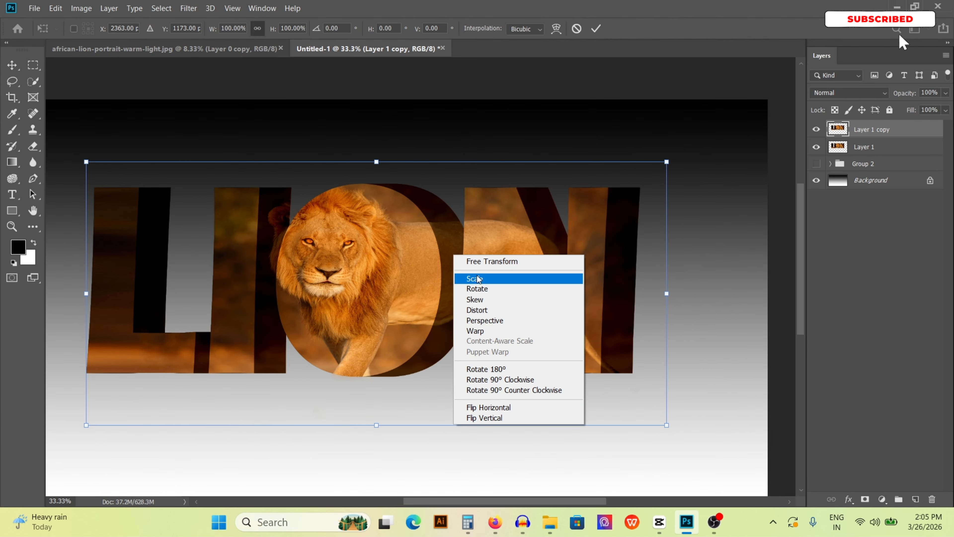
click(484, 417)
drag(403, 316, 390, 426)
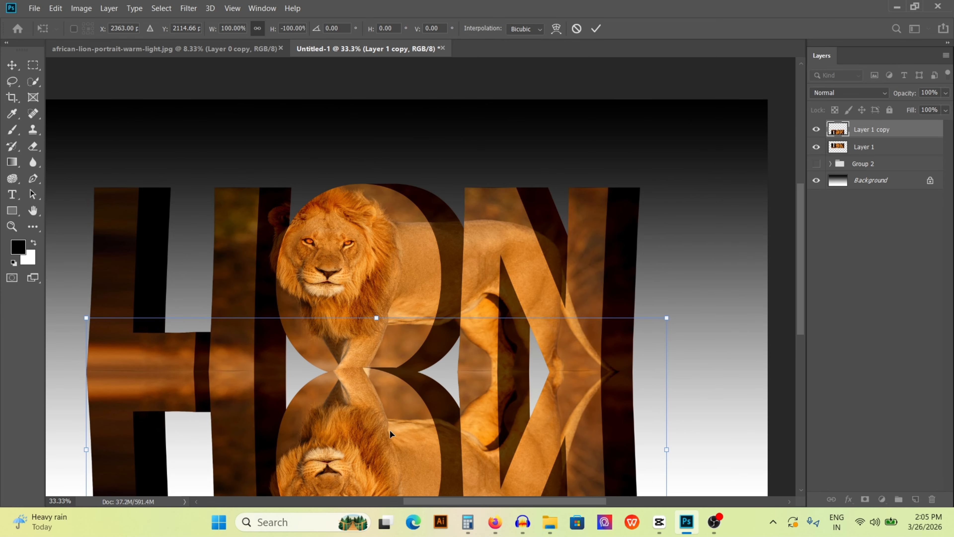
key(ctrl+minus)
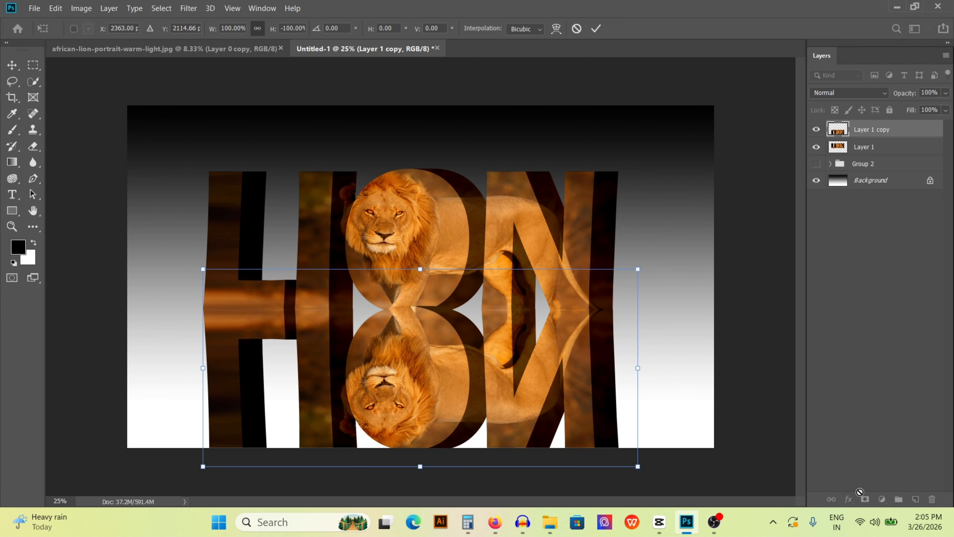
key(Return)
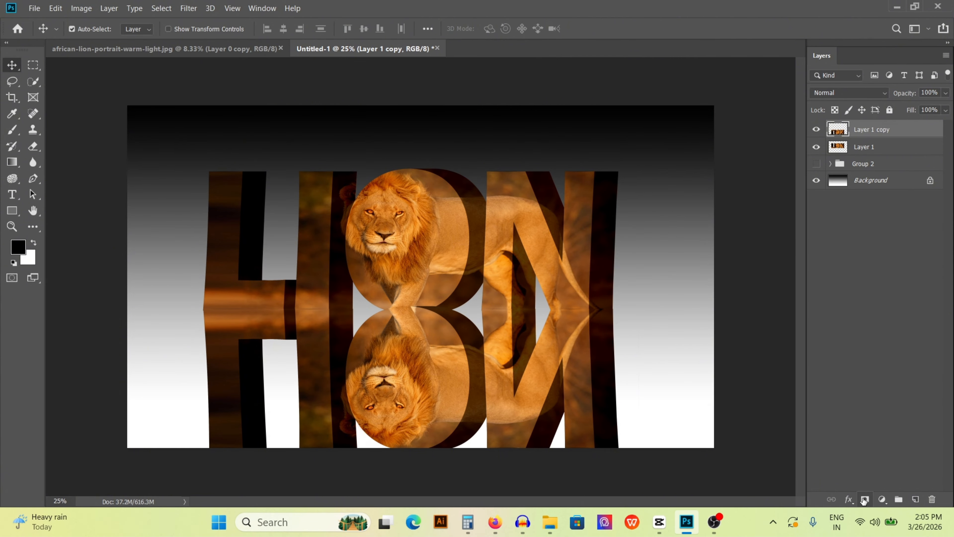
Add a layer mask to the flipped LION copy.
click(865, 499)
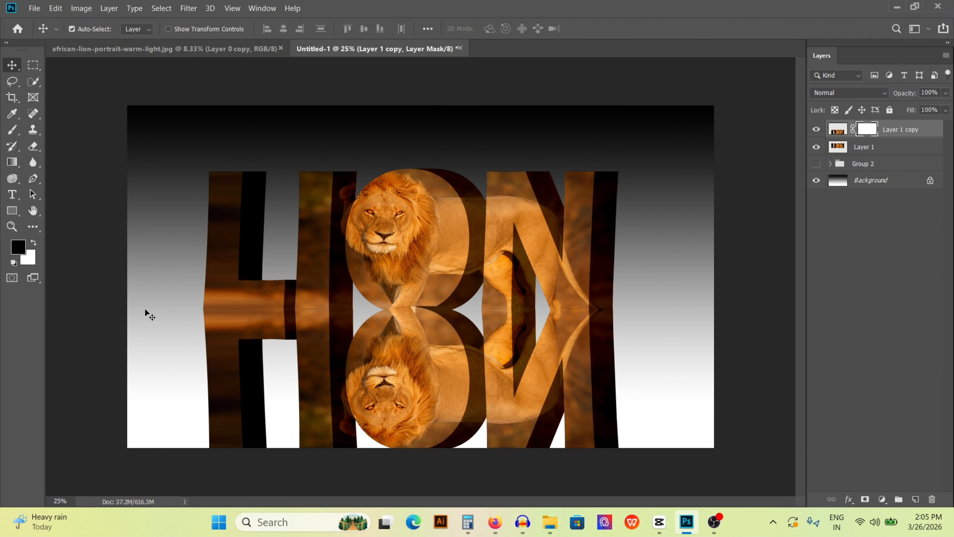